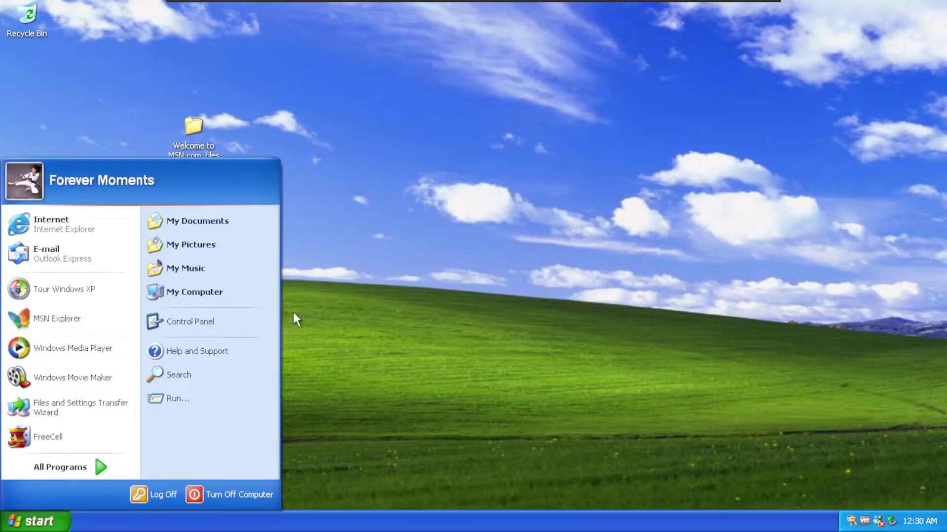
- Run winver to show the installed Windows version
left_click(188, 397)
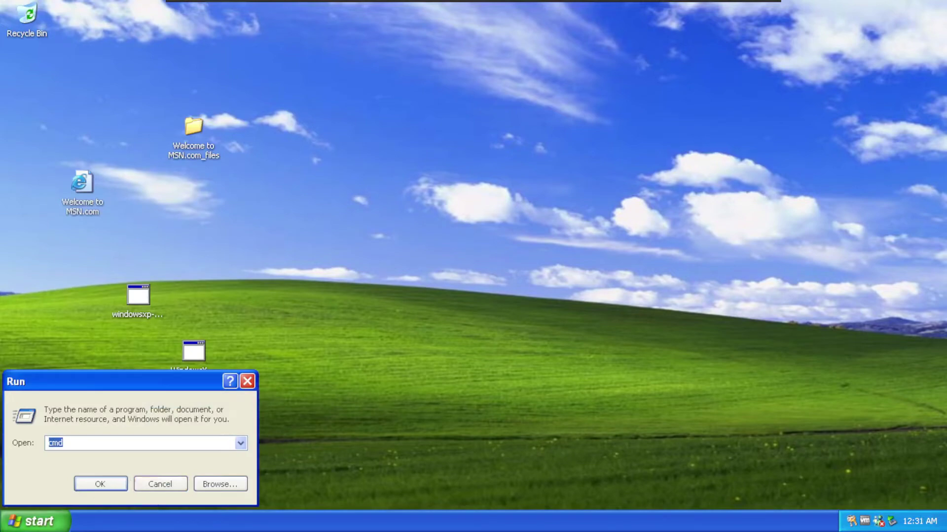
type("winver")
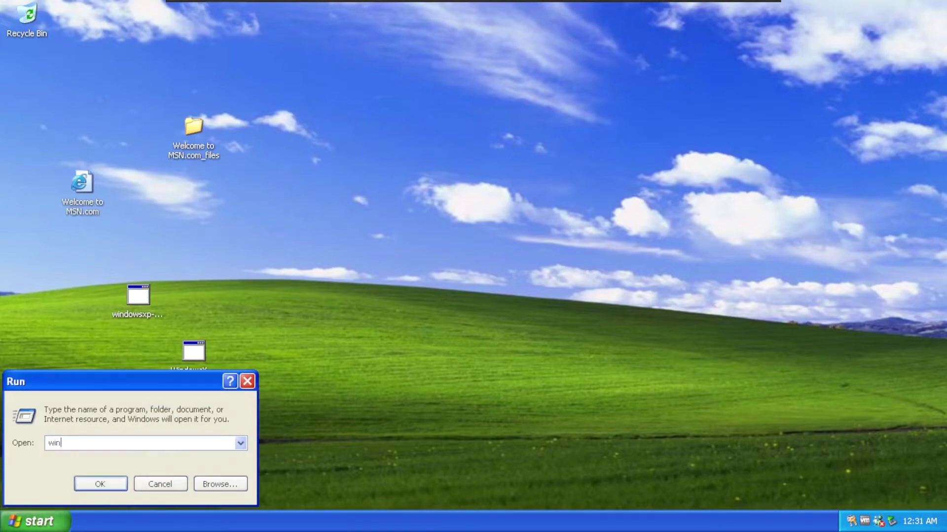
key("Return")
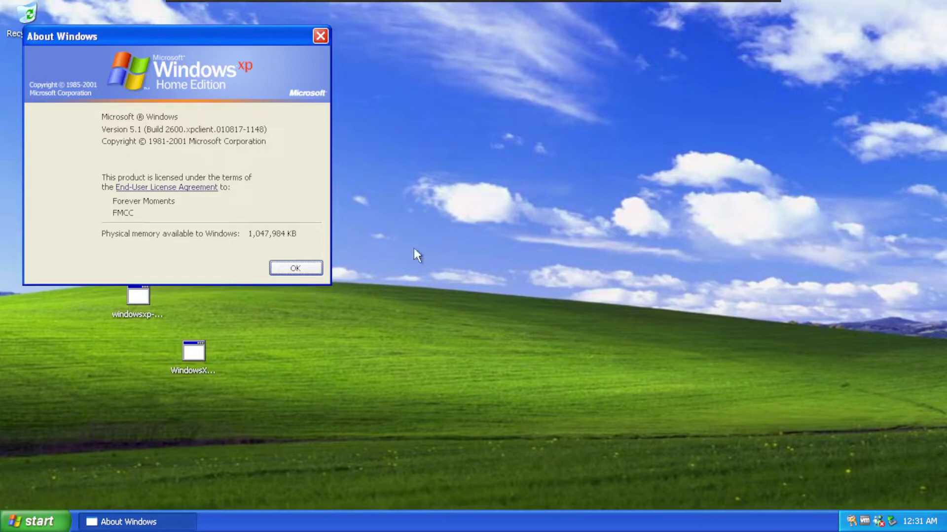
- Read through the End-User License Agreement linked in the version information, and close both windows
left_click(195, 193)
scroll(306, 193, "down", 6)
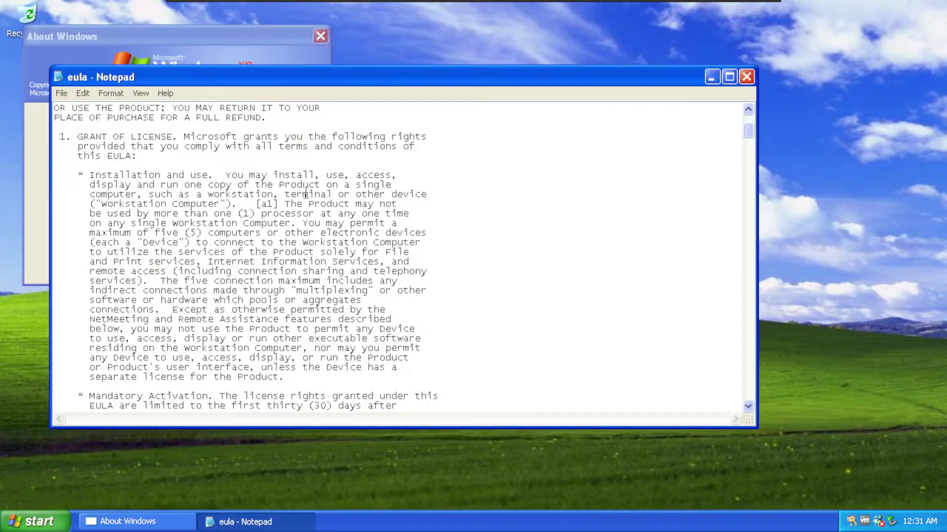
scroll(217, 233, "down", 2)
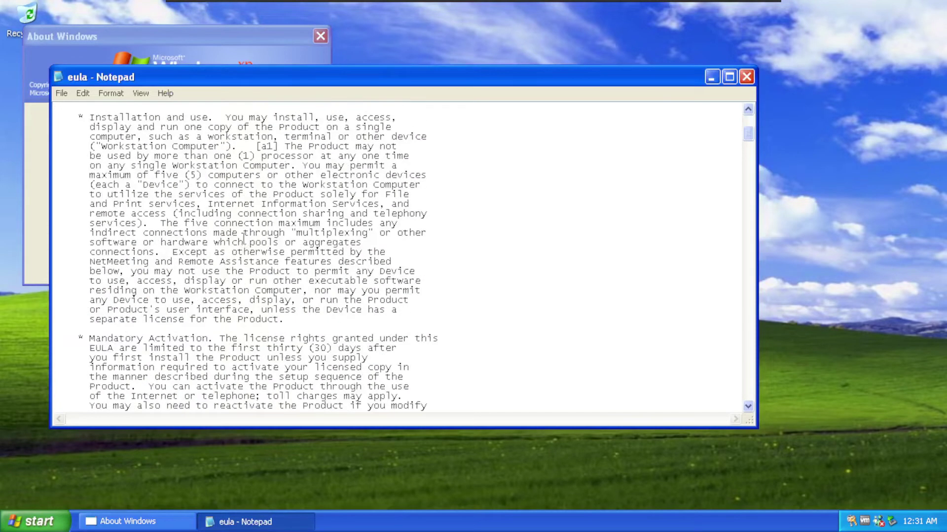
scroll(247, 240, "up", 5)
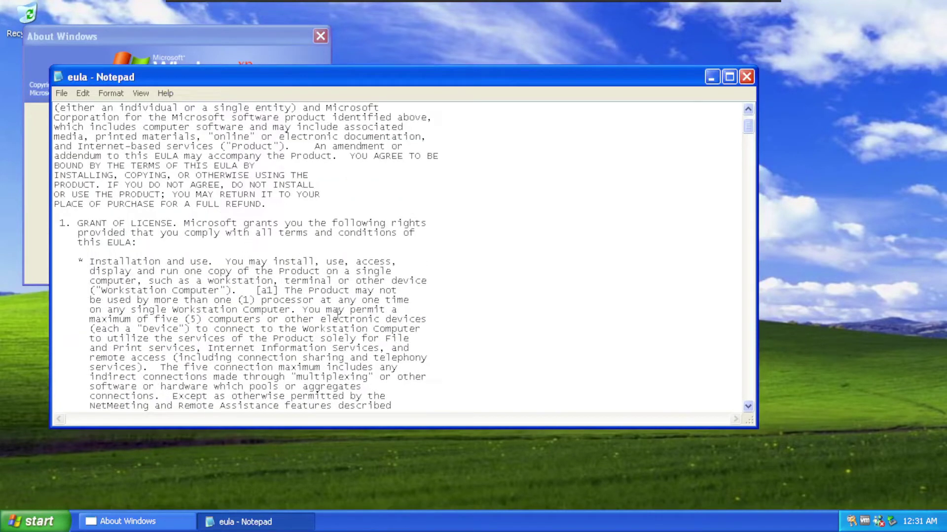
scroll(446, 193, "down", 6)
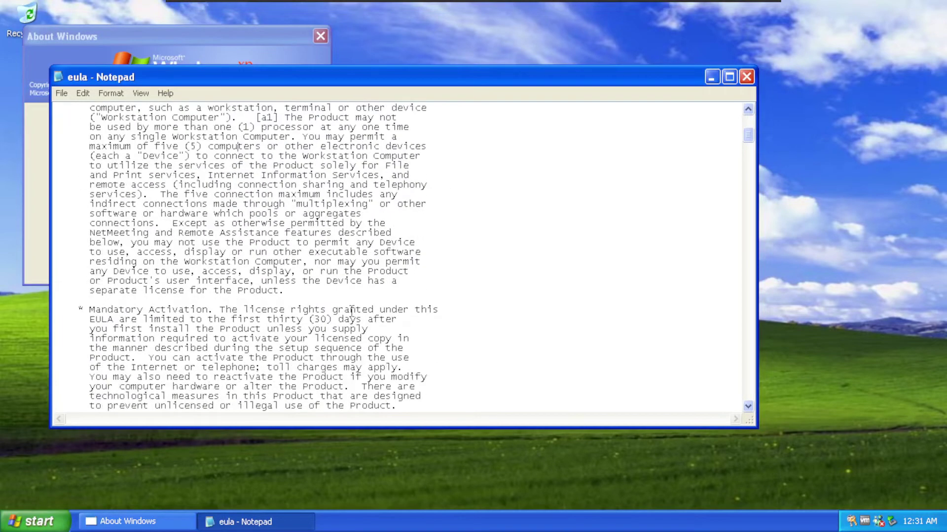
left_click(746, 76)
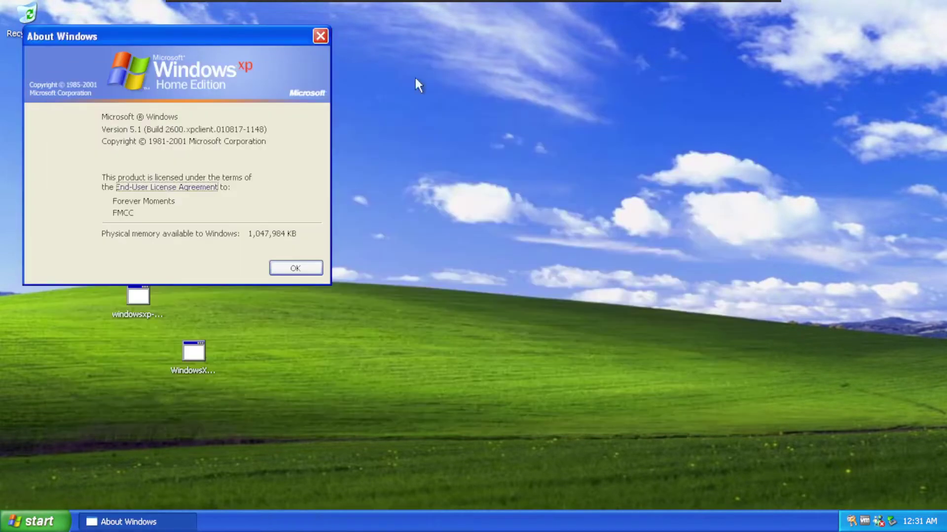
left_click(320, 36)
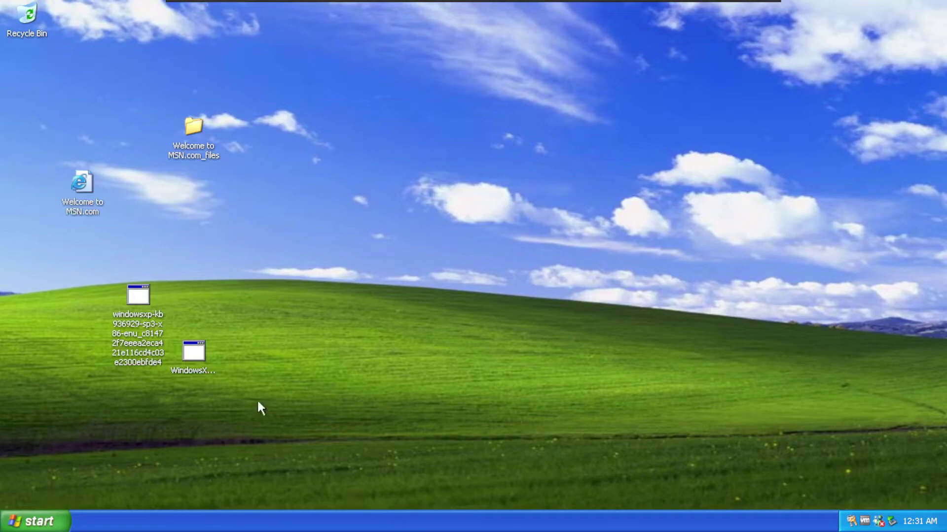
double_click(195, 351)
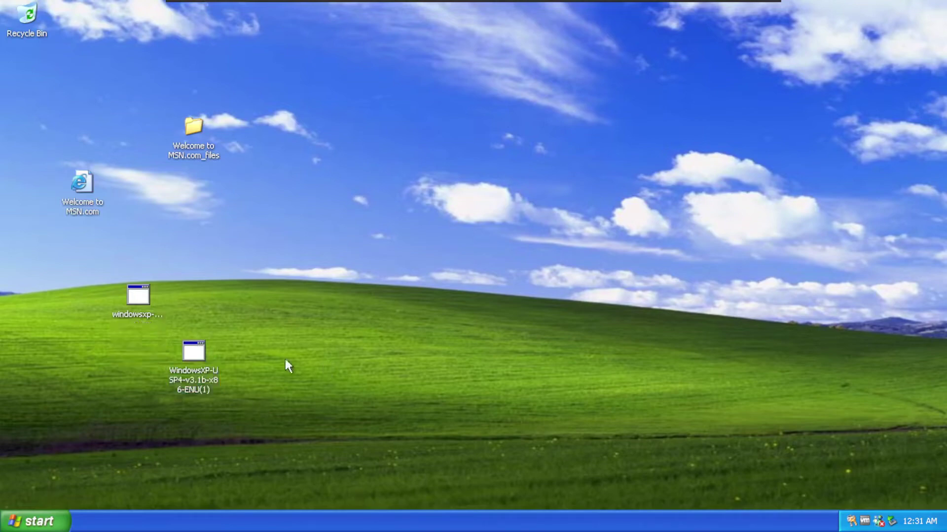
double_click(148, 315)
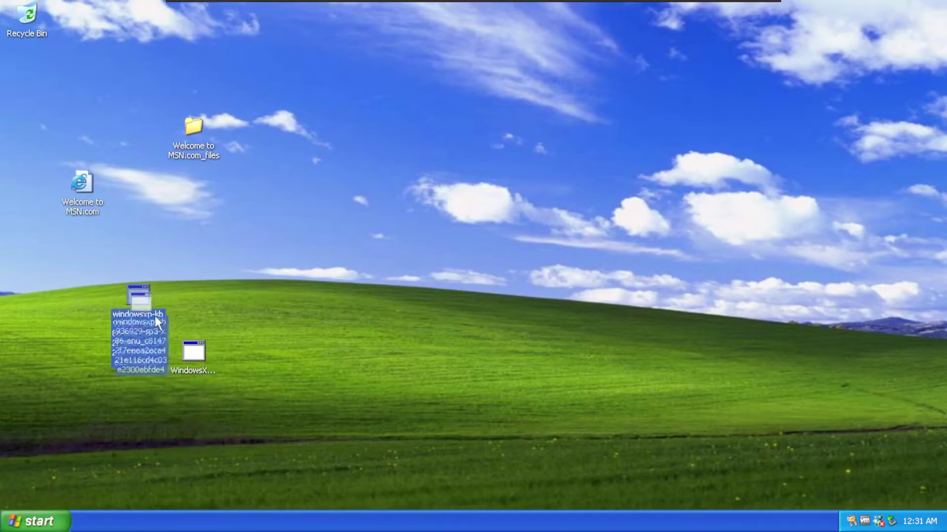
left_click(236, 439)
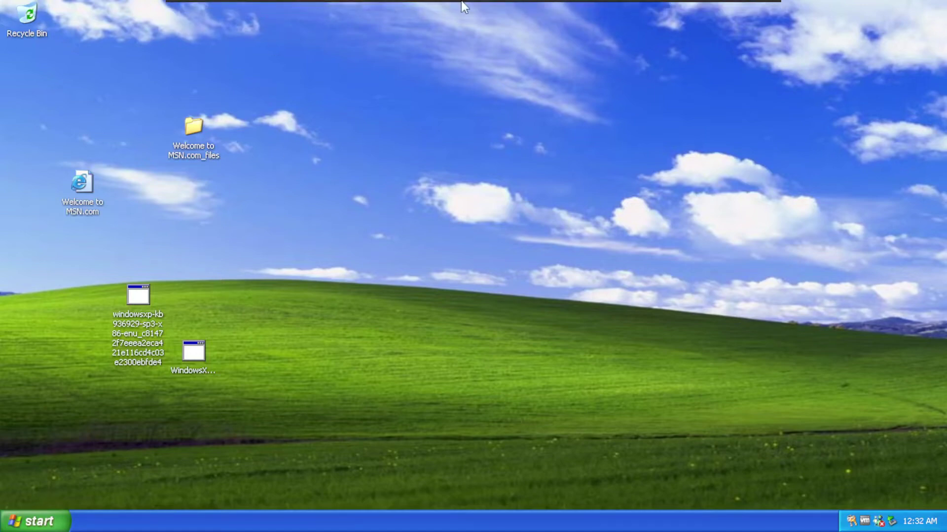
- Load the Windows XP Service Pack 1 ISO image into the virtual machine's CD/DVD drive
mouse_move(461, 1)
left_click(240, 10)
left_click(616, 89)
left_click(697, 177)
left_click(379, 61)
double_click(413, 151)
double_click(411, 133)
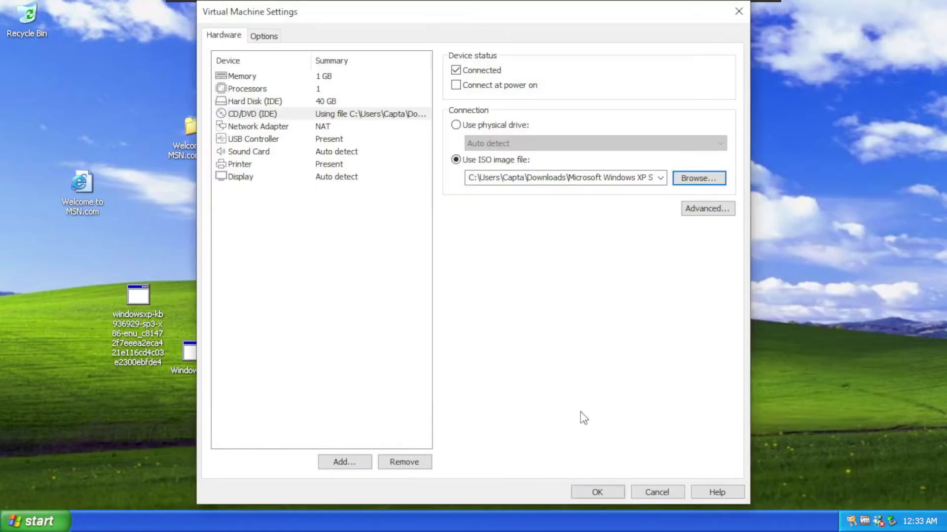
left_click(585, 493)
- Start the Service Pack 1 installation, accept the license agreement and begin updating the system
left_click(78, 232)
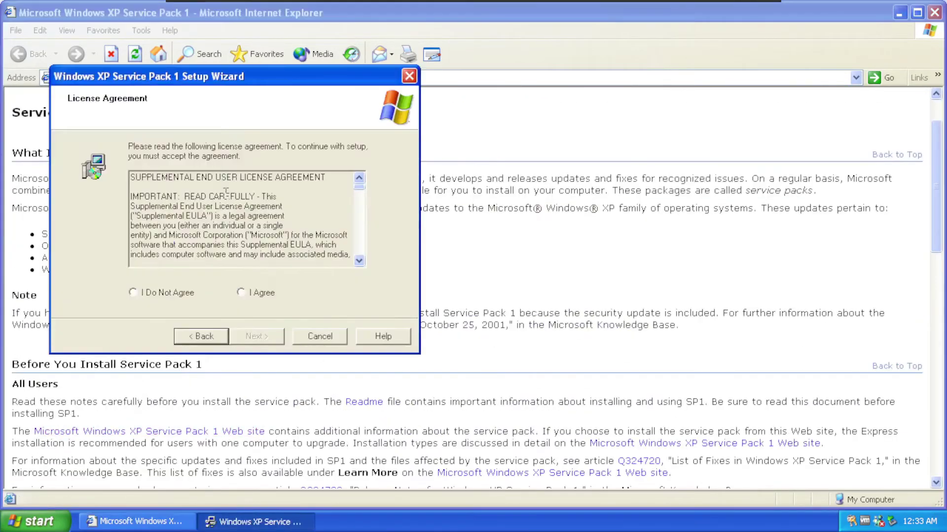
scroll(226, 191, "down", 1)
scroll(226, 191, "up", 1)
left_click(241, 292)
left_click(256, 336)
left_click(254, 336)
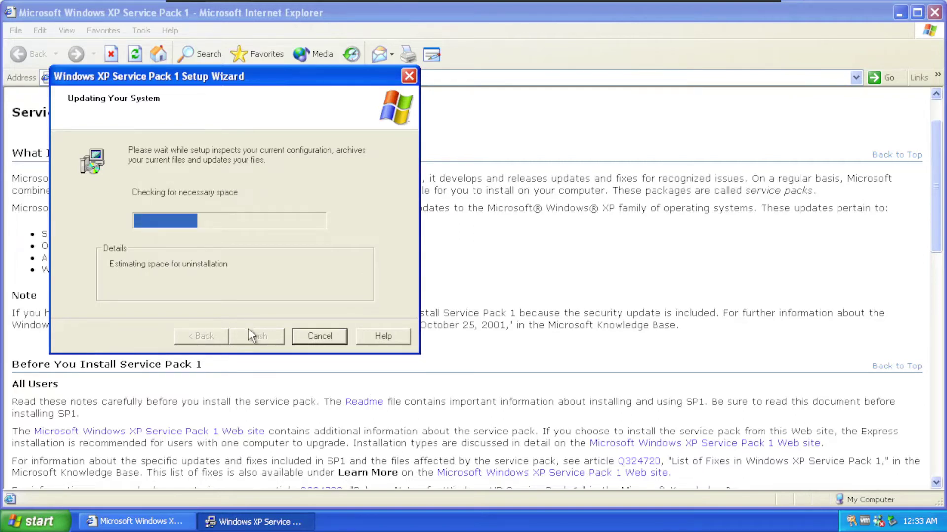
left_click(34, 521)
left_click(60, 467)
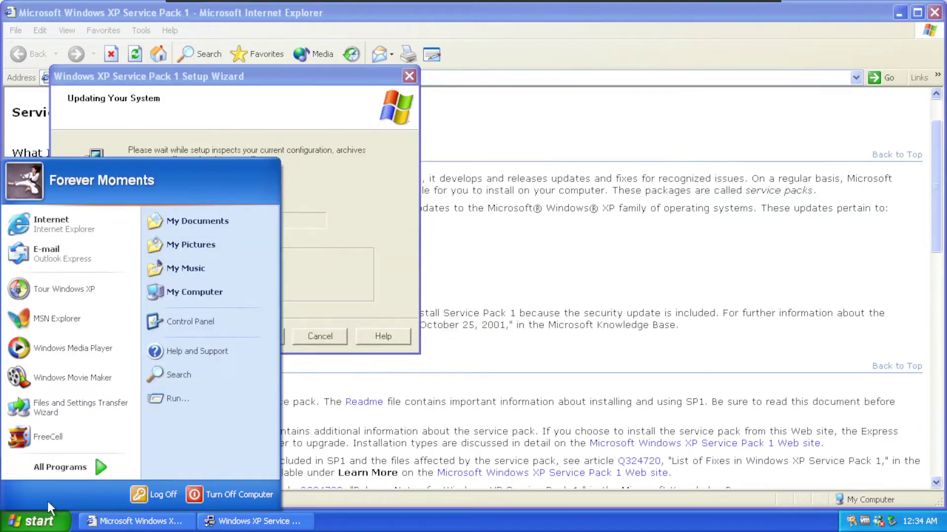
left_click(48, 502)
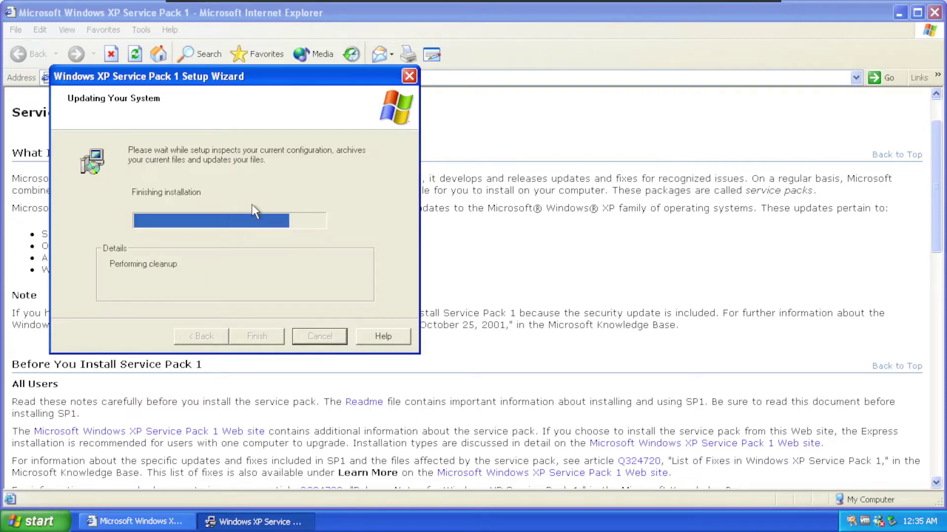
- Finish the Service Pack 1 setup with a restart and log on with the account password
left_click(256, 336)
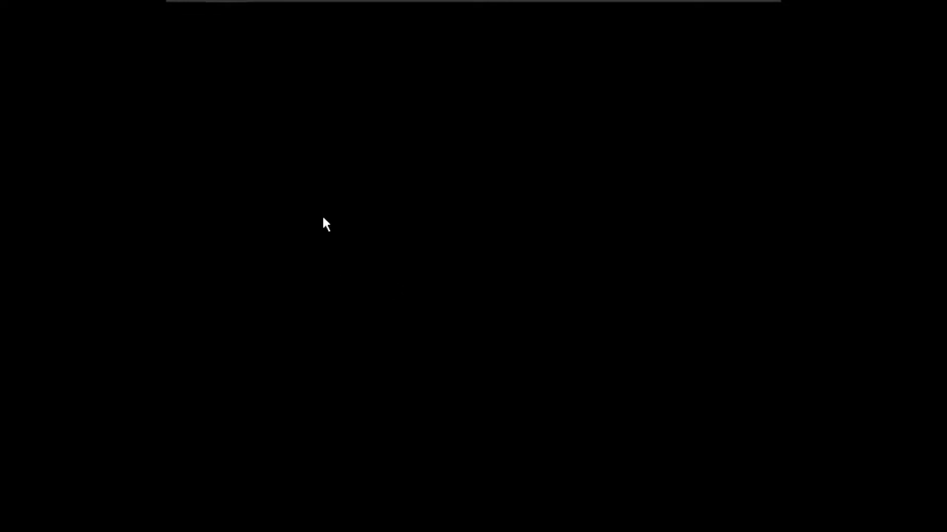
type("******")
key("Return")
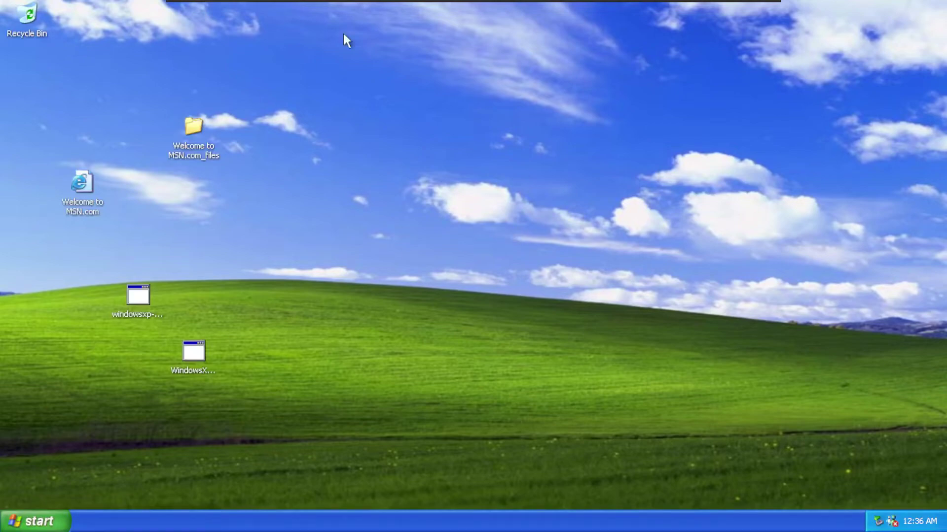
- Load the Windows XP Service Pack 2 ISO image into the virtual machine's CD/DVD drive
left_click(218, 8)
left_click(596, 88)
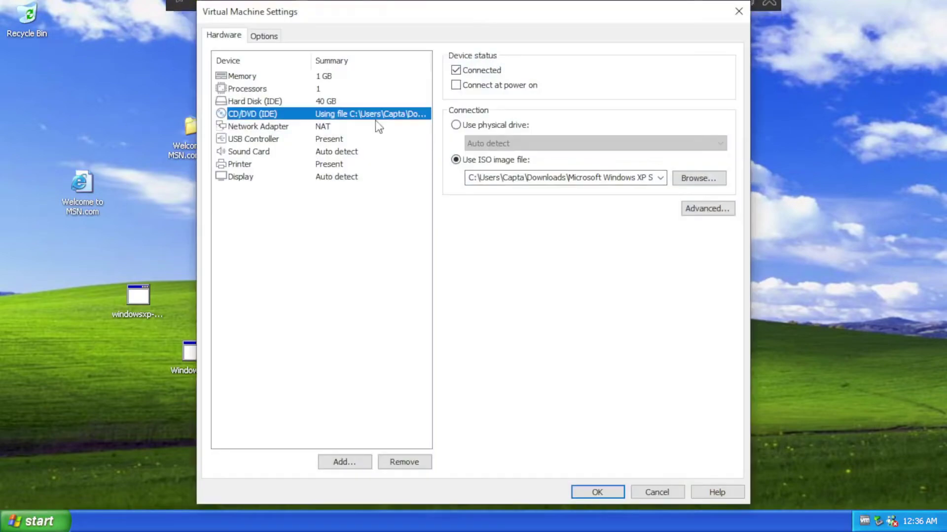
left_click(698, 178)
left_click(398, 56)
double_click(401, 153)
left_click(390, 129)
left_click(781, 397)
left_click(597, 492)
- Start the Service Pack 2 installation and go through its setup wizard to begin updating the system
left_click(551, 359)
left_click(550, 362)
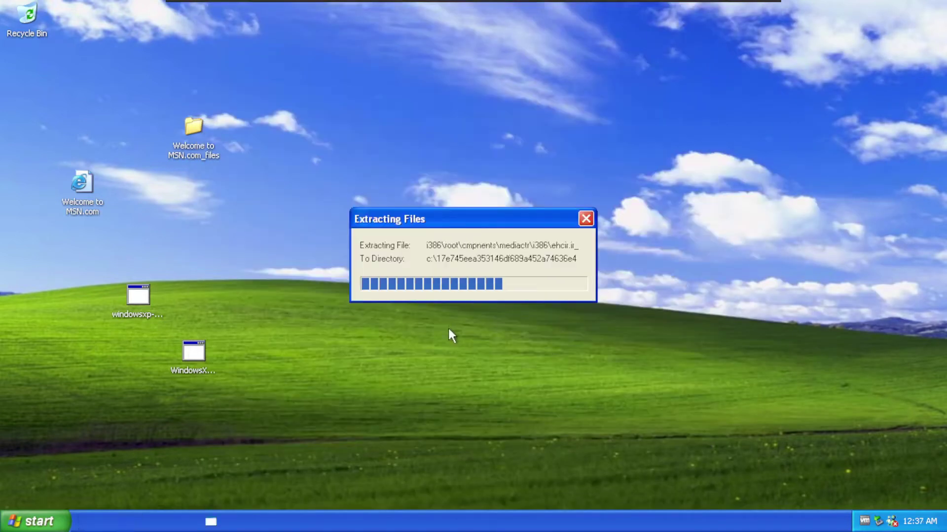
left_click(253, 309)
left_click(250, 313)
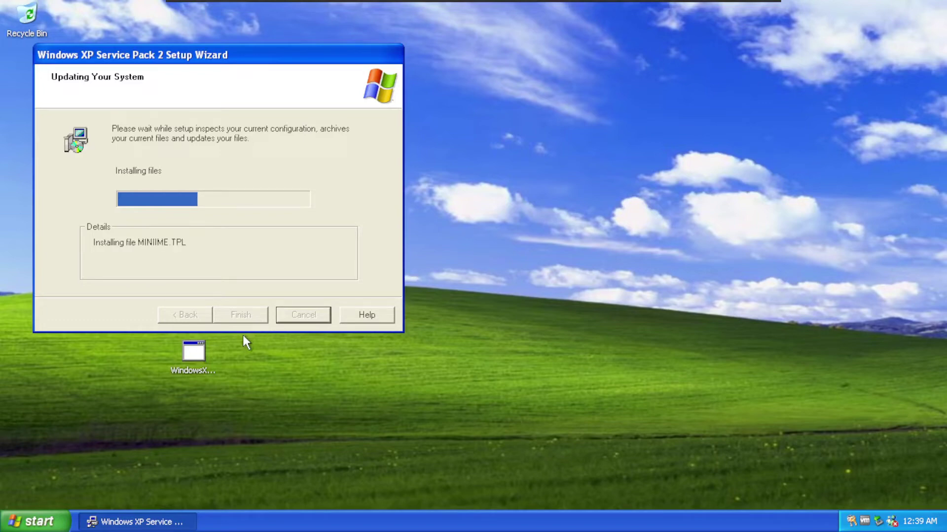
- Move the Service Pack 2 setup wizard away from the desktop icons and arrange the icons in a column
left_click_drag(198, 53, 506, 101)
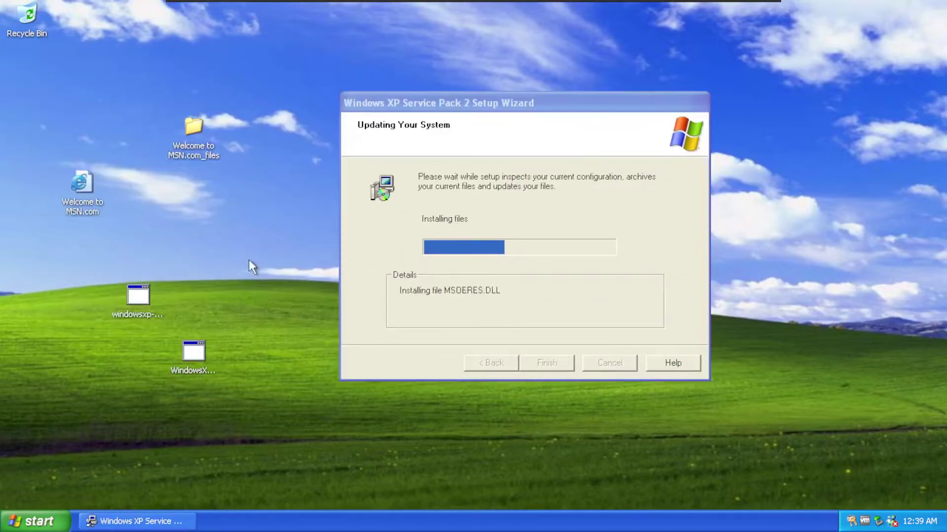
right_click(254, 233)
mouse_move(295, 240)
left_click(386, 264)
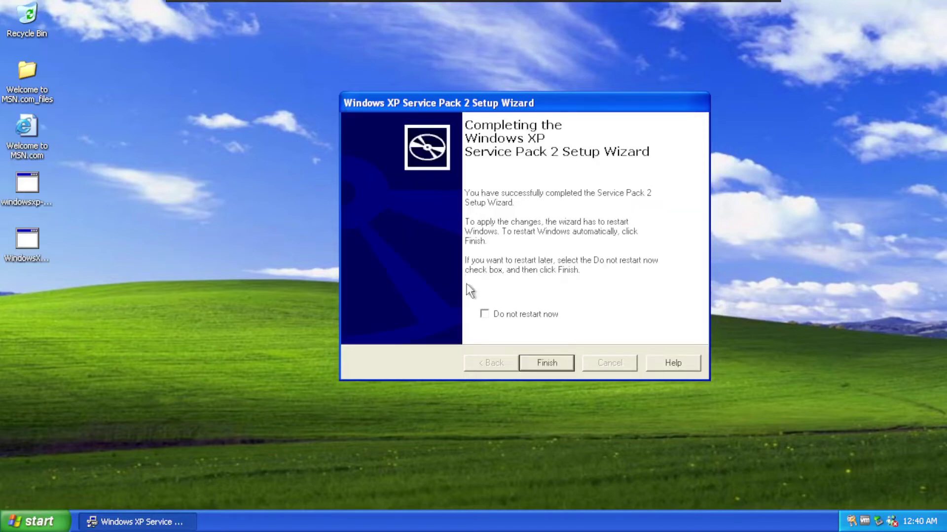
- Finish the Service Pack 2 setup with a restart and choose Not right now for Automatic Updates
left_click(546, 362)
key("super")
left_click(305, 392)
right_click(229, 174)
left_click(196, 354)
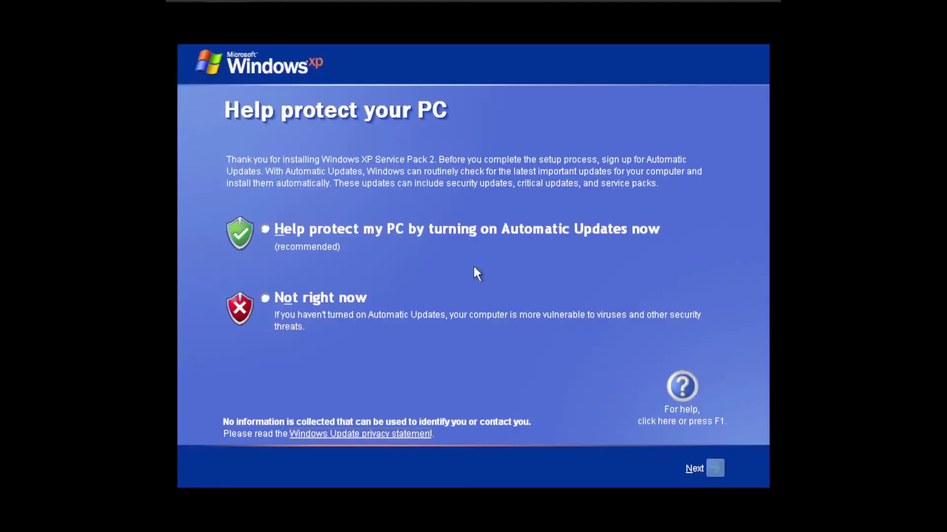
left_click(332, 301)
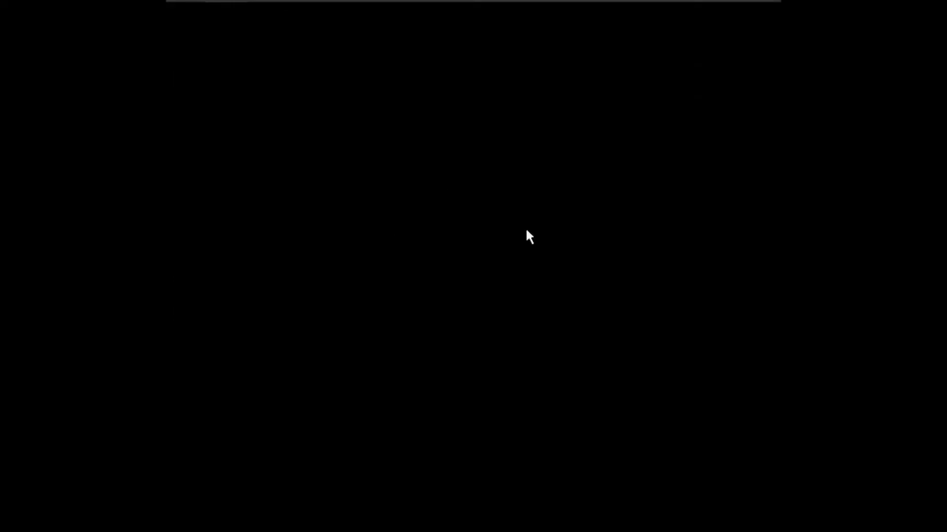
- Log on with the account password and look over the security essentials in Windows Security Center
type("************")
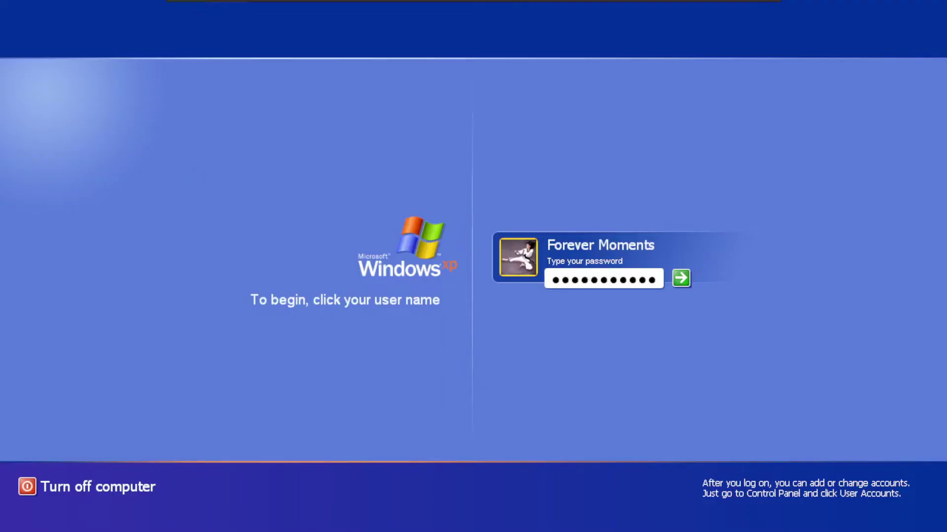
key("Return")
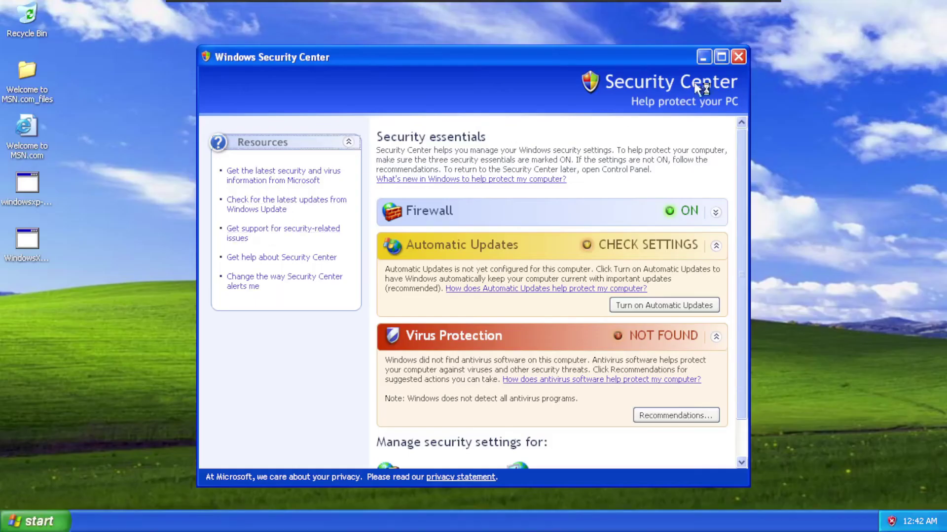
scroll(682, 414, "down", 1)
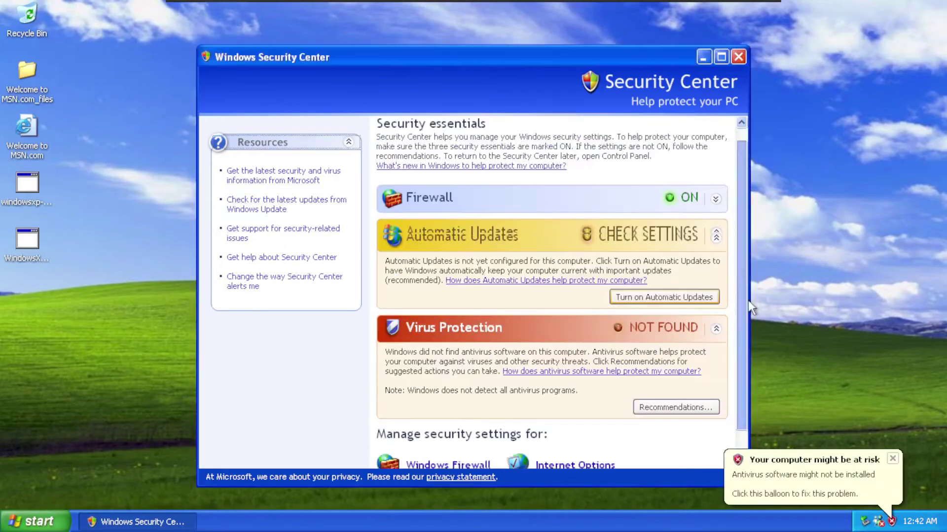
scroll(747, 300, "up", 1)
- Open the Control Panel to look at its contents
left_click(34, 521)
left_click(201, 369)
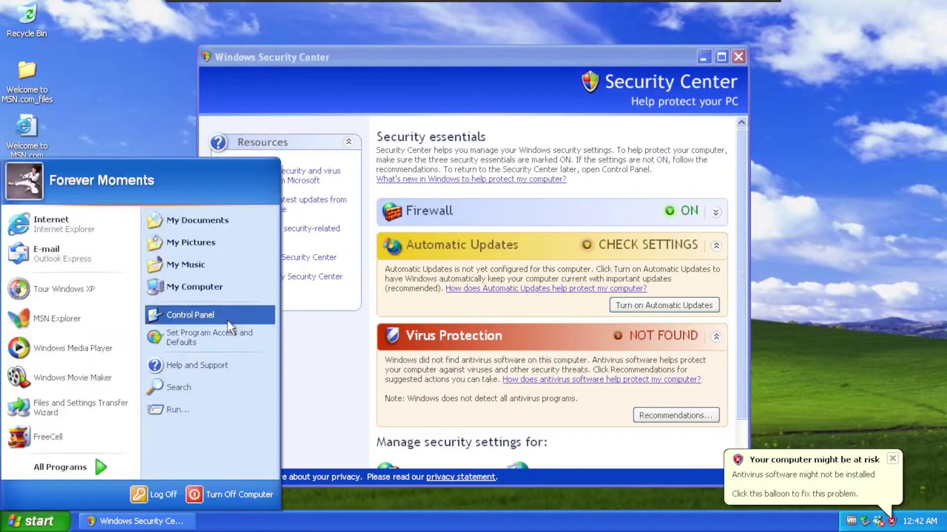
left_click(217, 316)
left_click(337, 291)
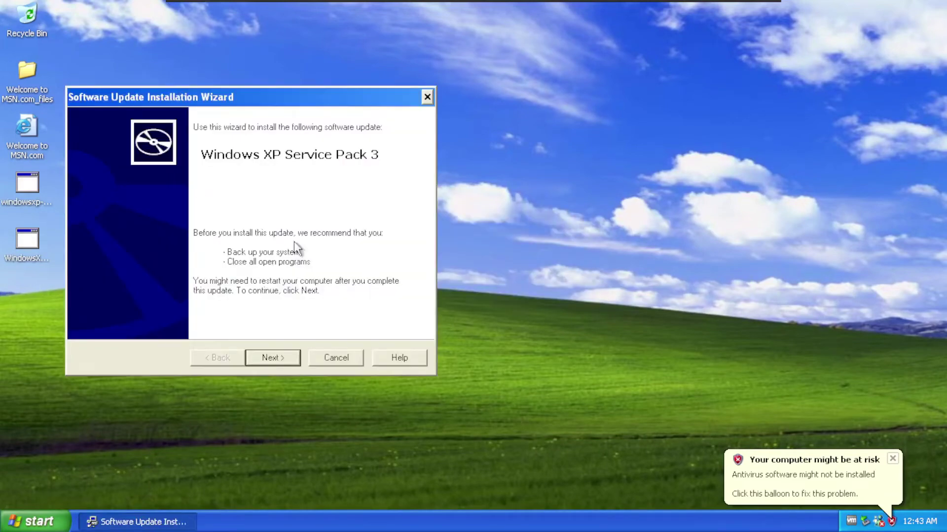
- Begin installing Windows XP Service Pack 3, accepting the license agreement and keeping the default uninstall folder
left_click(272, 357)
left_click(253, 312)
scroll(377, 280, "down", 2)
left_click(273, 358)
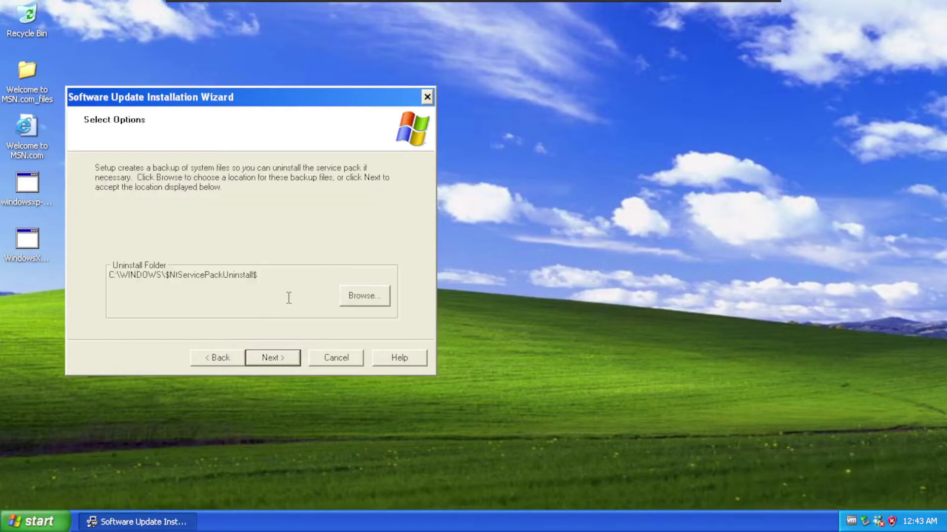
key("Return")
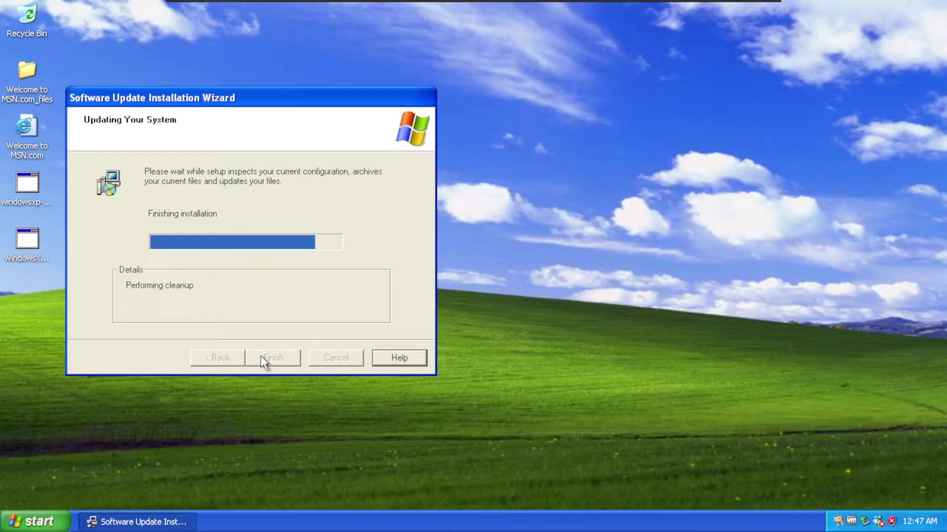
- Finish the Service Pack 3 installation with a restart and decline Automatic Updates with Not right now
left_click(263, 356)
left_click(31, 135)
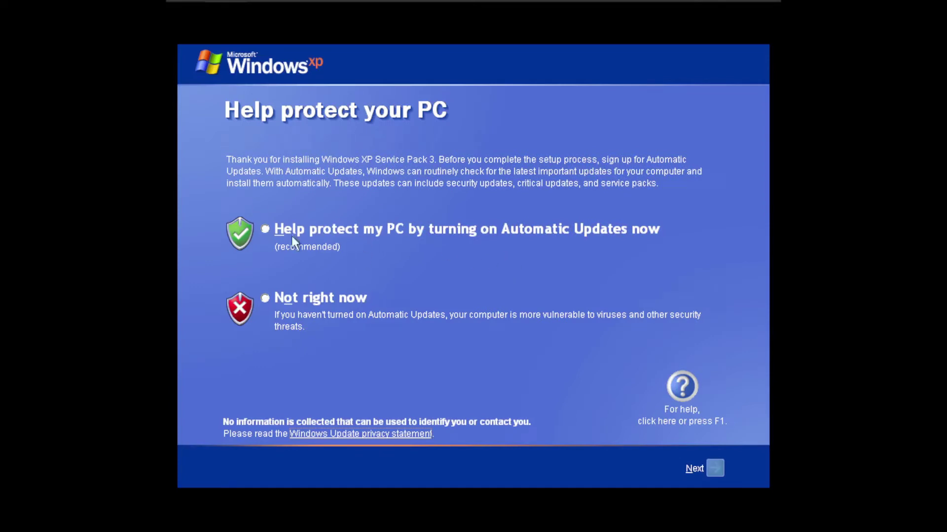
left_click(315, 299)
left_click(721, 461)
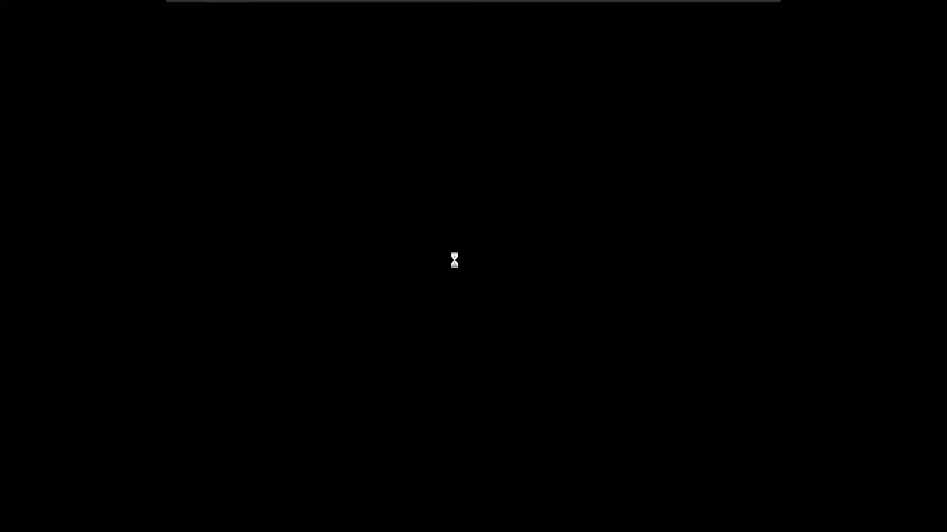
- Log on with the account password and open the Control Panel
type("***********")
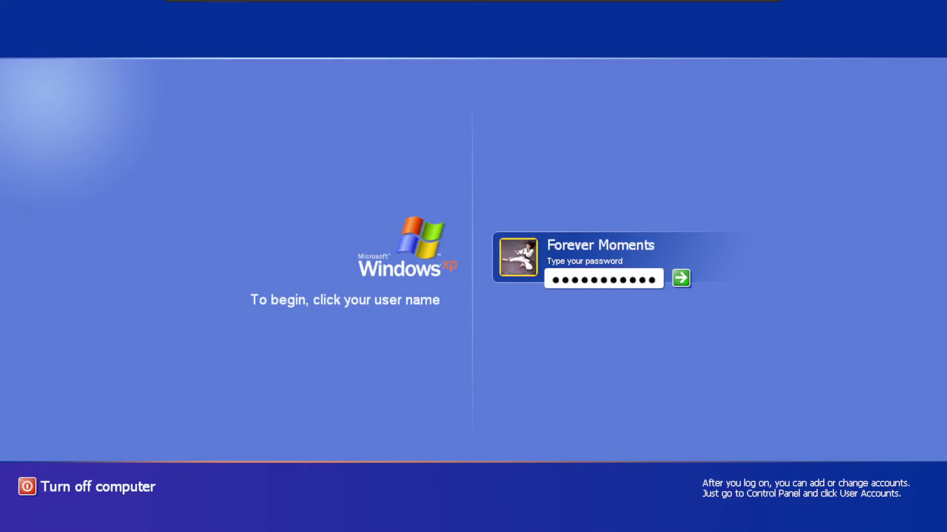
key("Return")
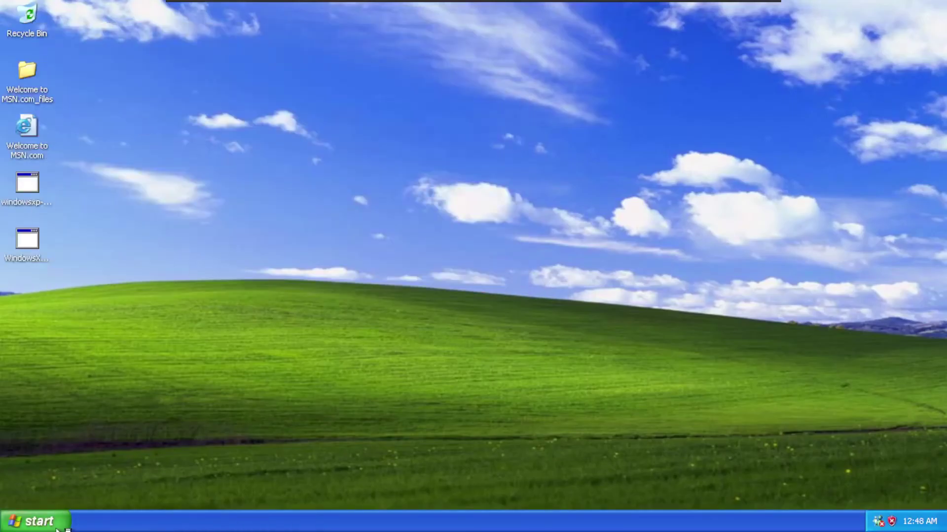
left_click(36, 521)
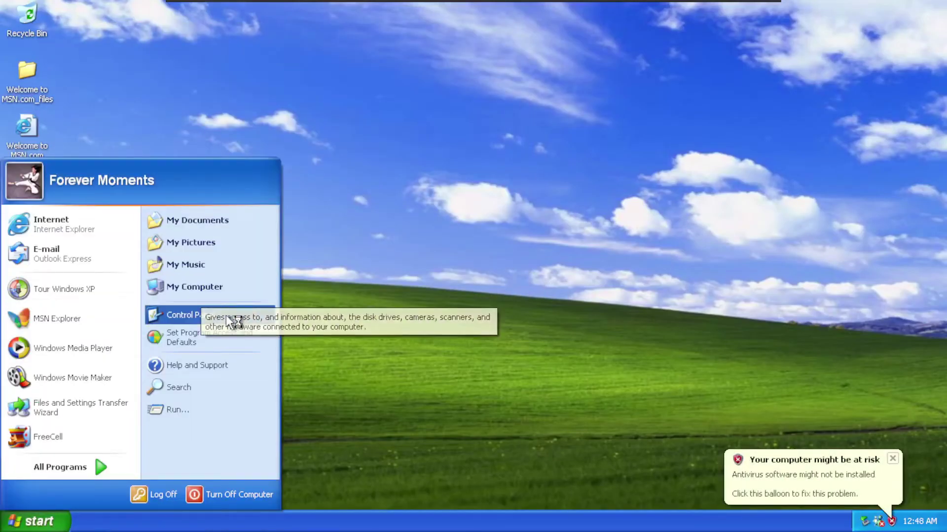
left_click(211, 319)
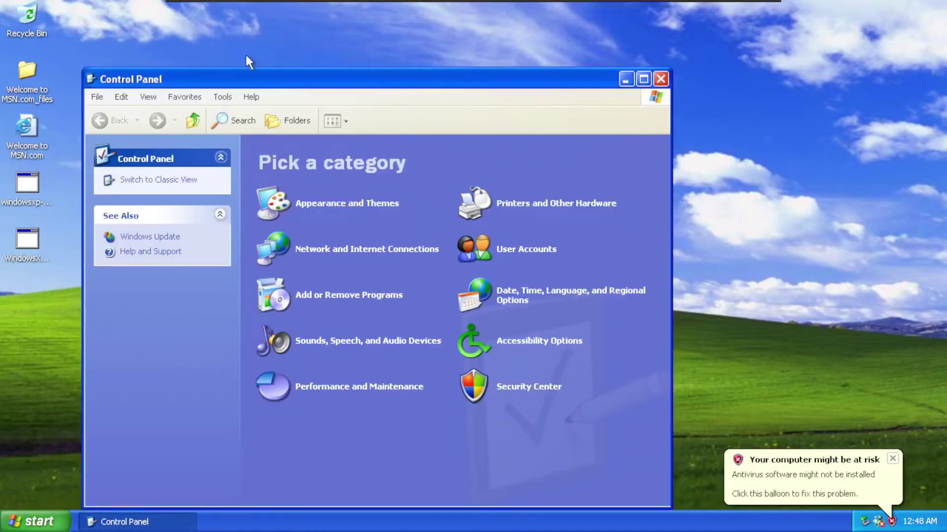
left_click_drag(247, 79, 390, 24)
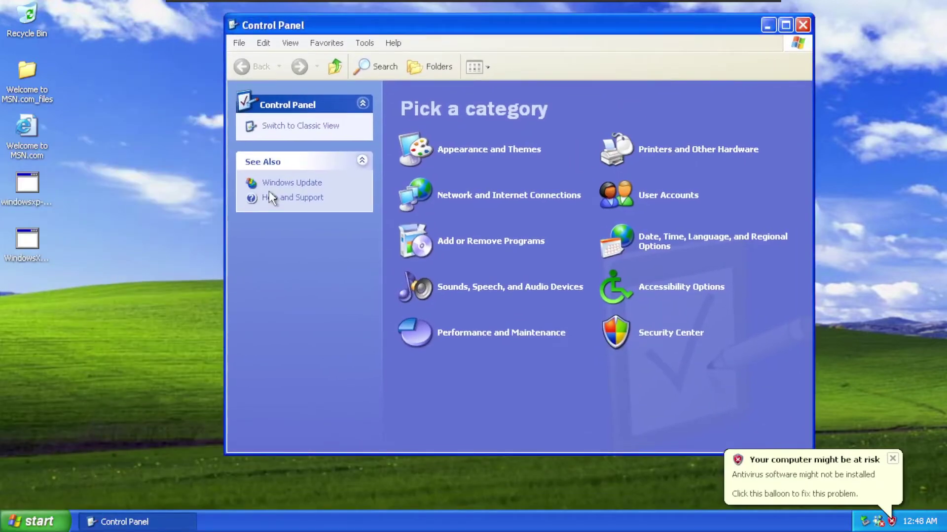
- Check the Windows version and service pack in About Windows, returning to the Control Panel
key("super+r")
key("Return")
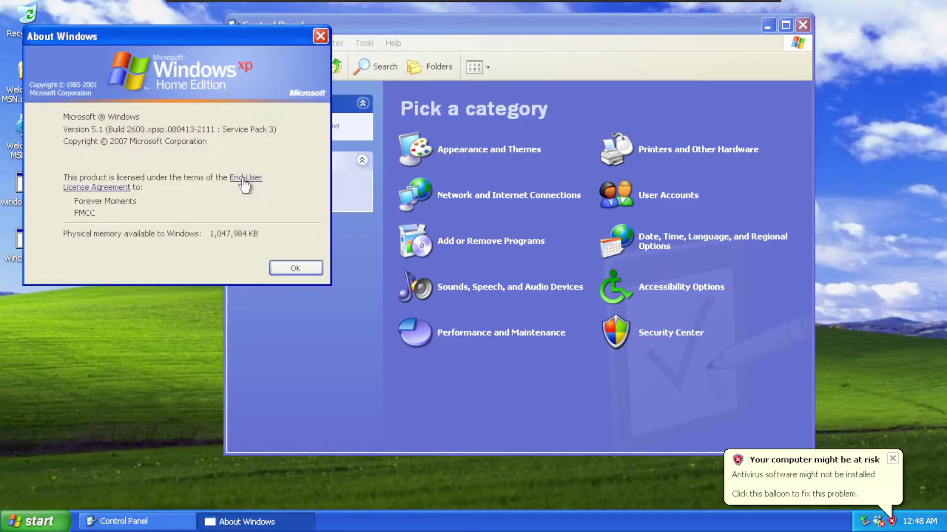
left_click(353, 347)
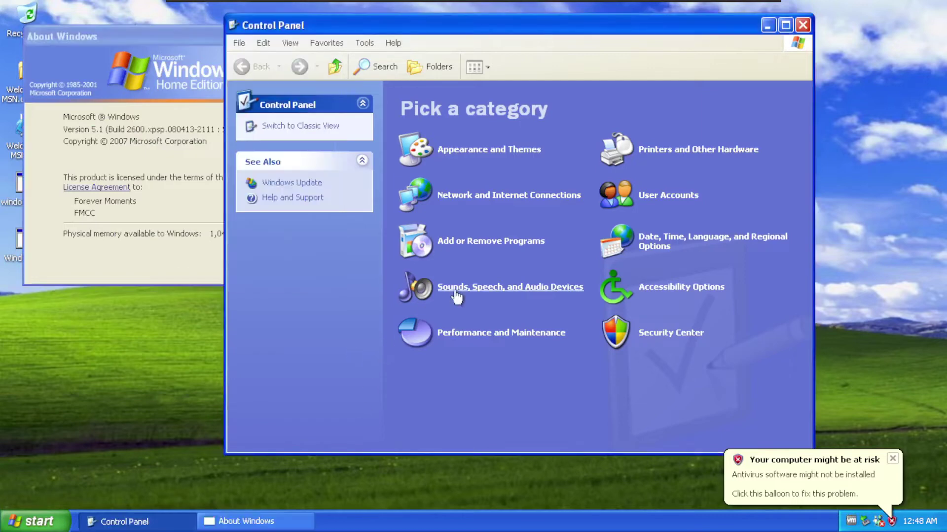
- Examine the Windows XP Service Pack 3 entry in Add or Remove Programs with updates hidden
left_click(502, 251)
left_click(520, 104)
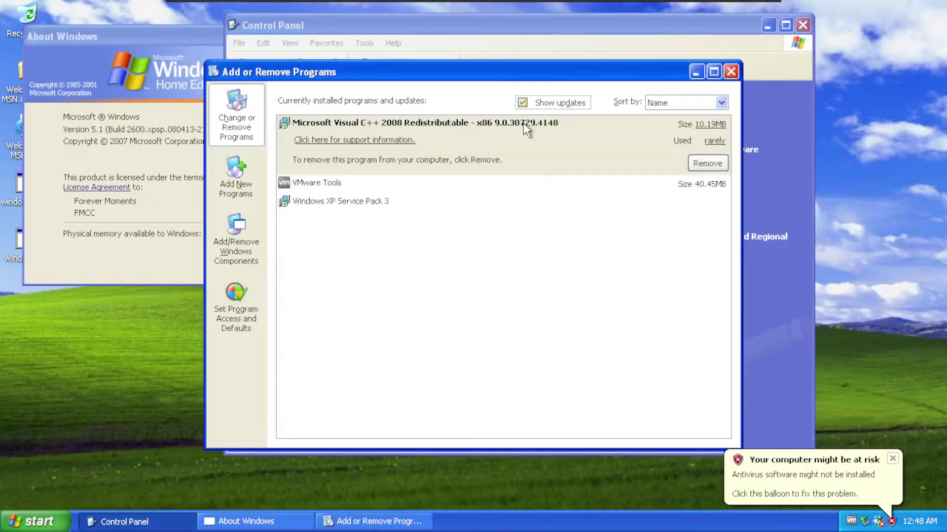
left_click(521, 102)
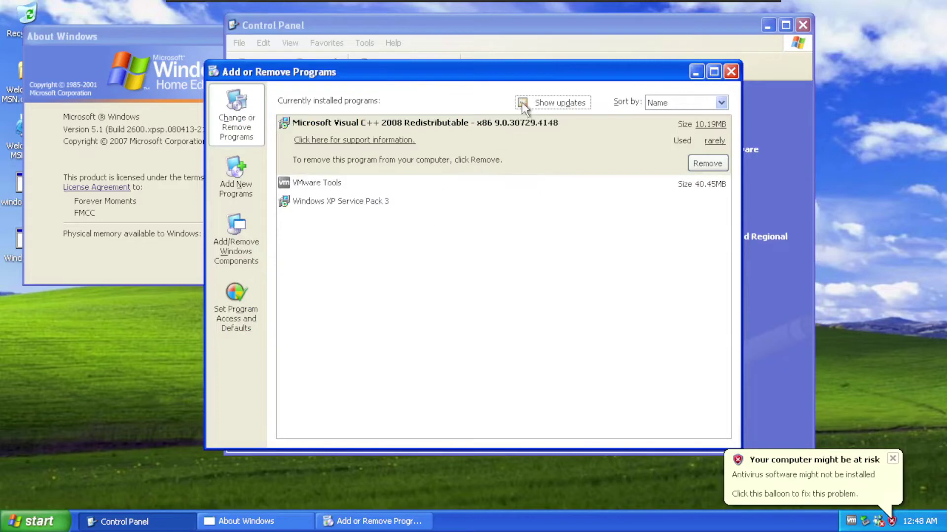
left_click(328, 205)
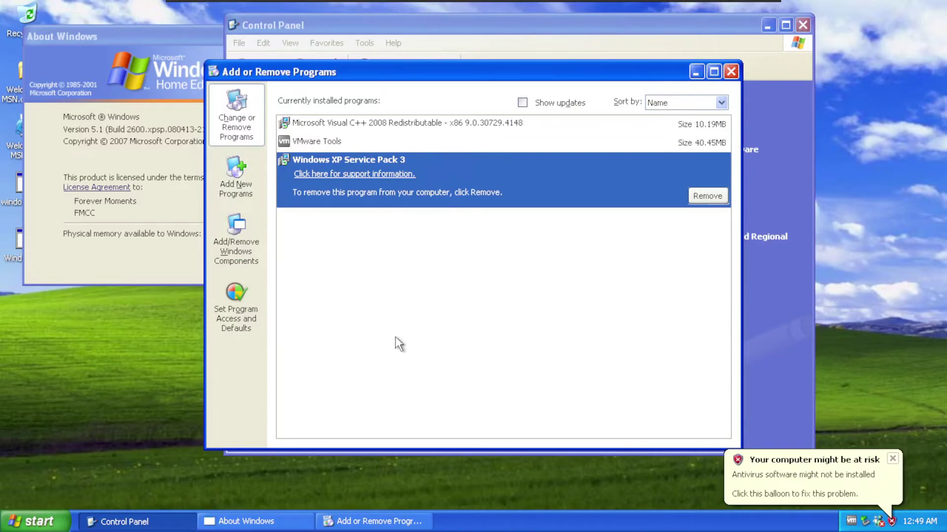
- Review the version in About Windows again and close it along with Add or Remove Programs and the Control Panel
left_click(71, 123)
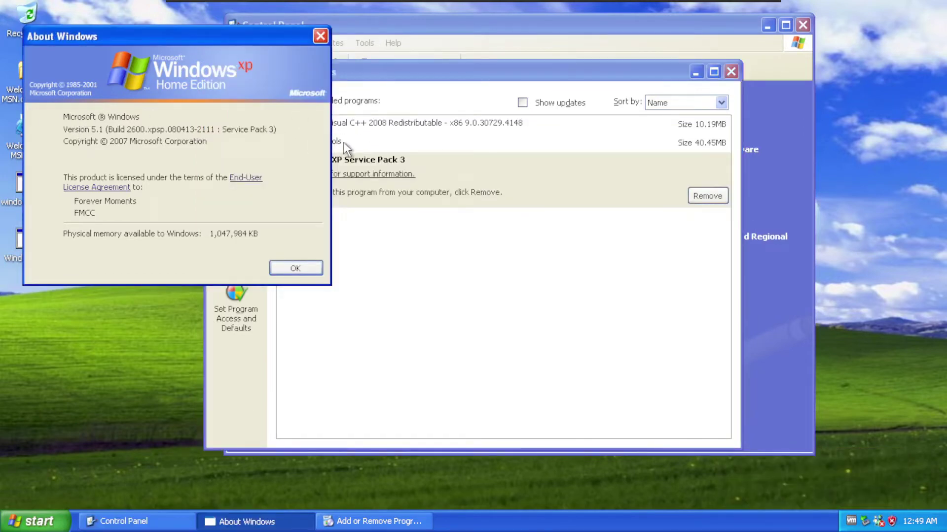
left_click(294, 268)
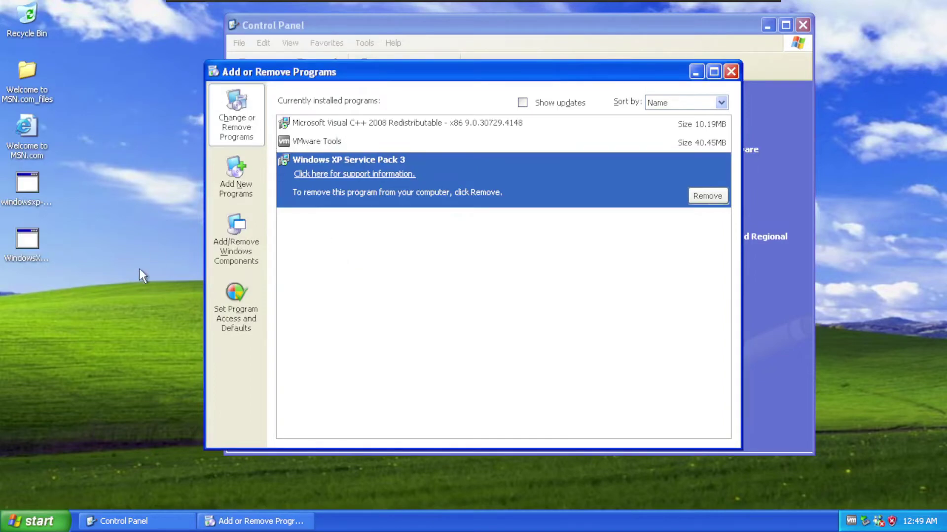
left_click(731, 72)
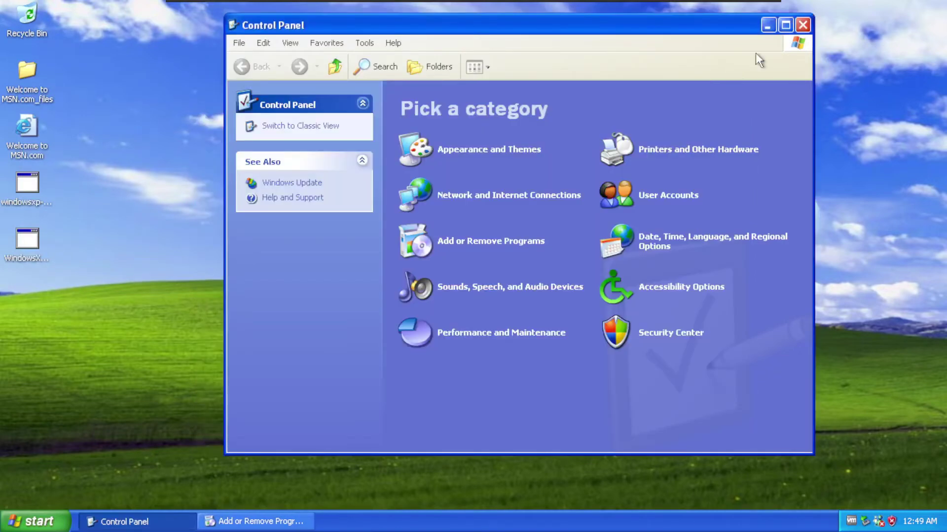
left_click(802, 27)
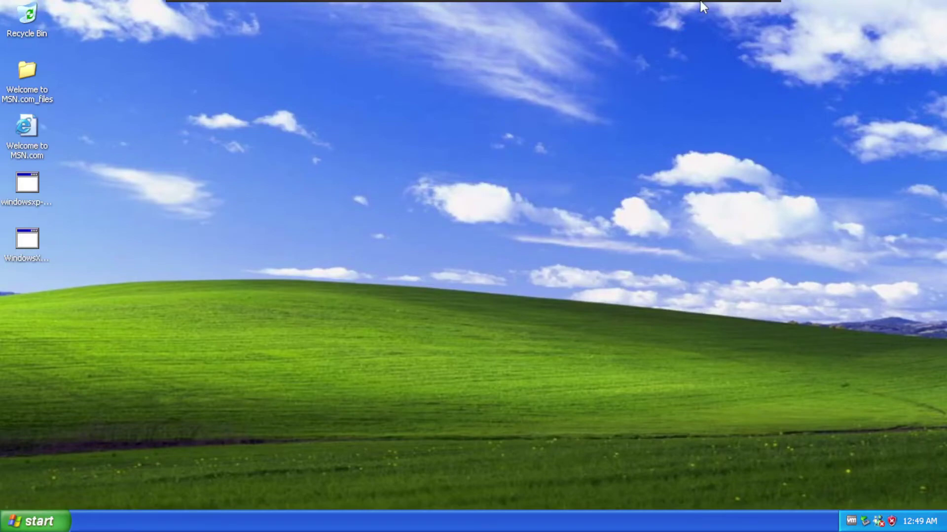
- Launch the Windows XP Service Pack 4 installer from the desktop
mouse_move(663, 3)
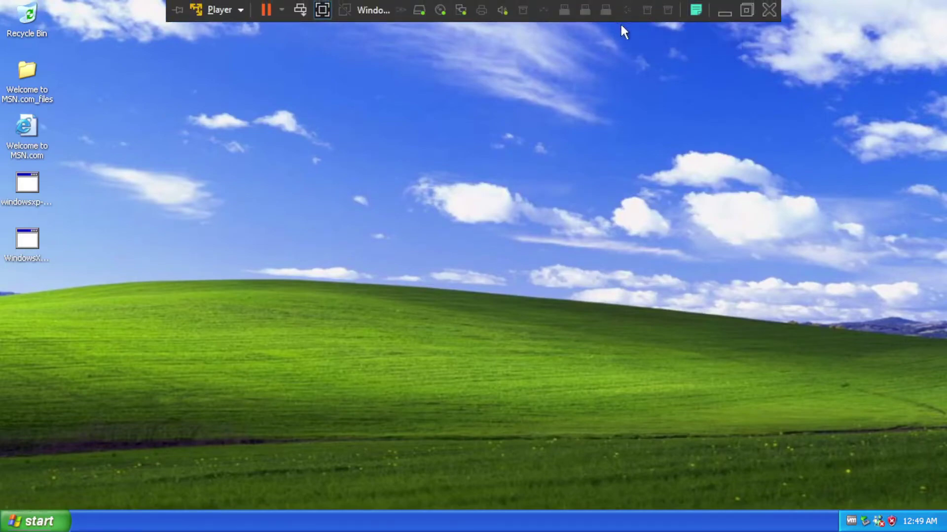
double_click(27, 239)
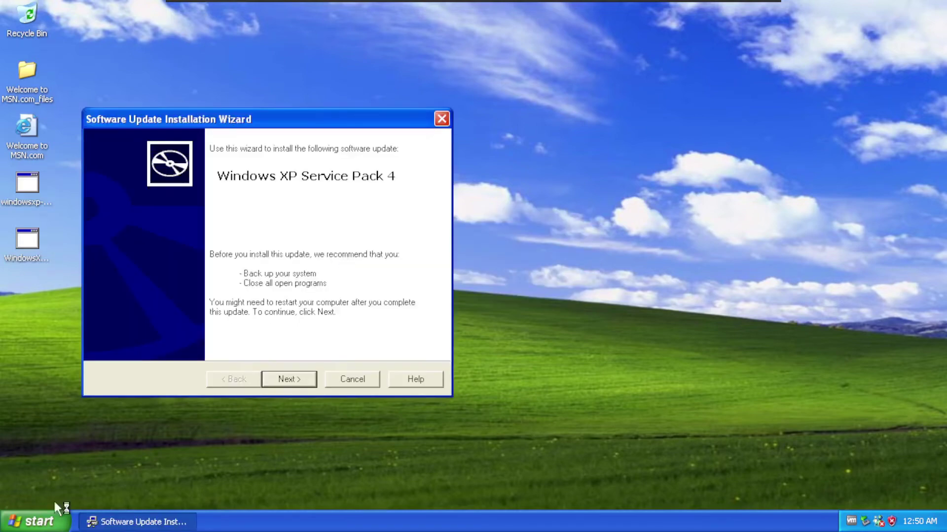
left_click(35, 521)
left_click(59, 467)
mouse_move(211, 335)
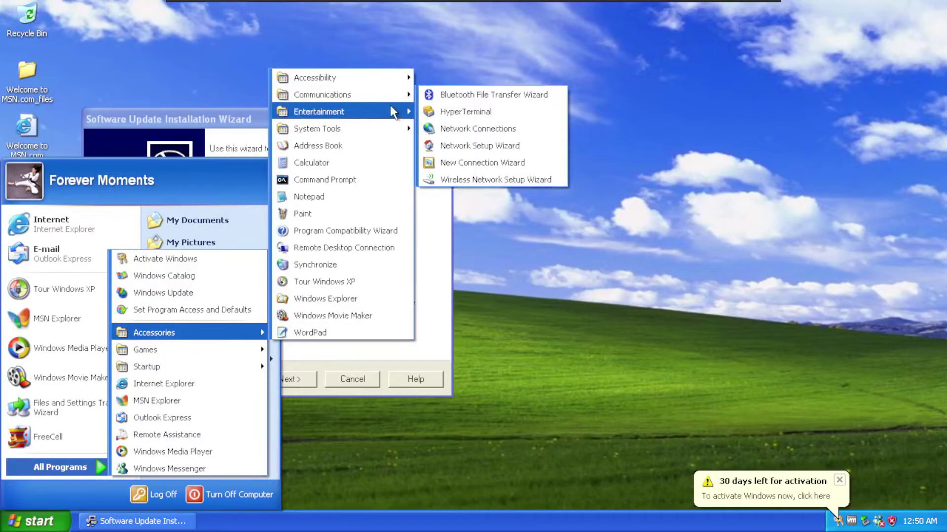
- Begin installing Windows XP Service Pack 4, accepting the license agreement and keeping Archive Files for the uninstall folder
mouse_move(375, 129)
left_click(295, 380)
left_click(271, 331)
left_click(290, 379)
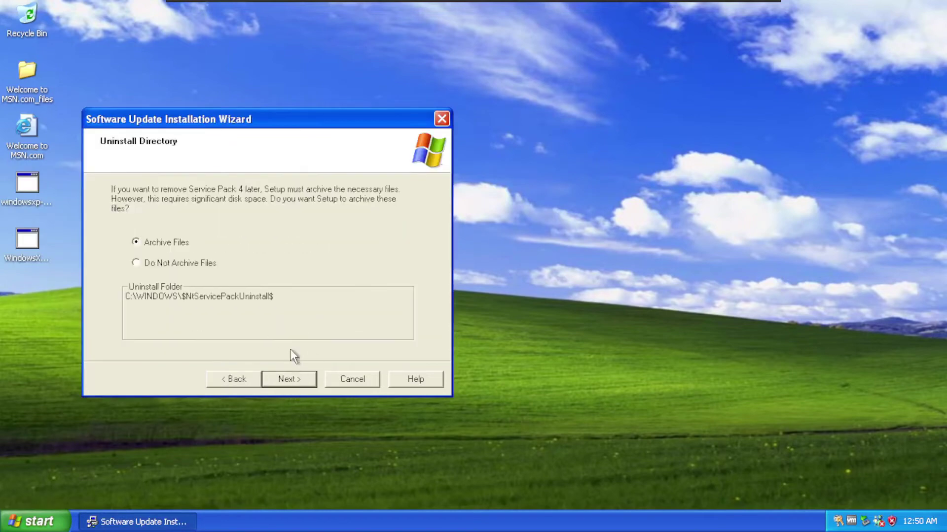
left_click(290, 379)
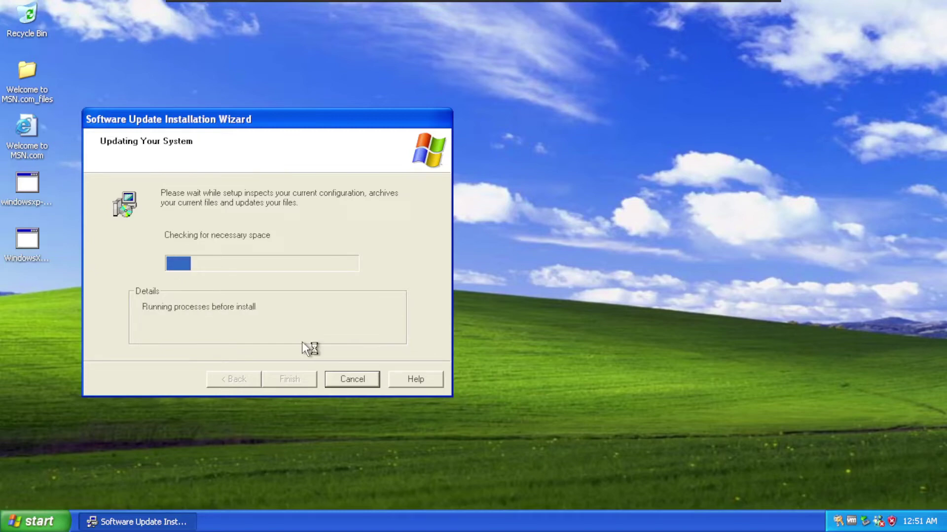
left_click(135, 271)
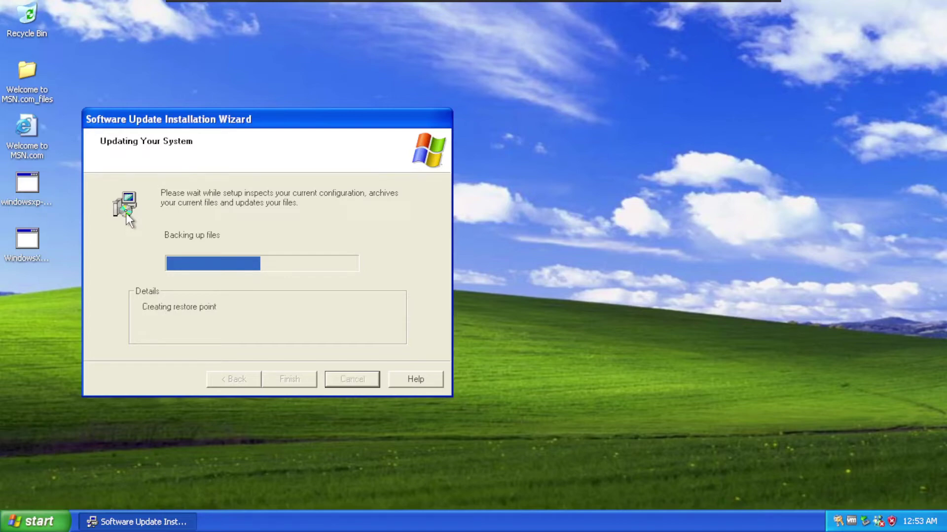
left_click(35, 521)
left_click(99, 103)
left_click(100, 112)
left_click(34, 521)
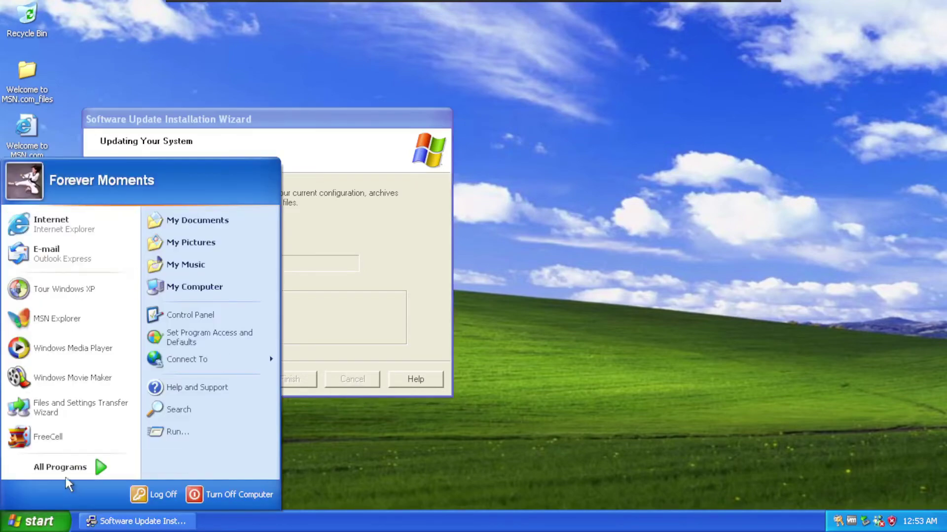
left_click(330, 321)
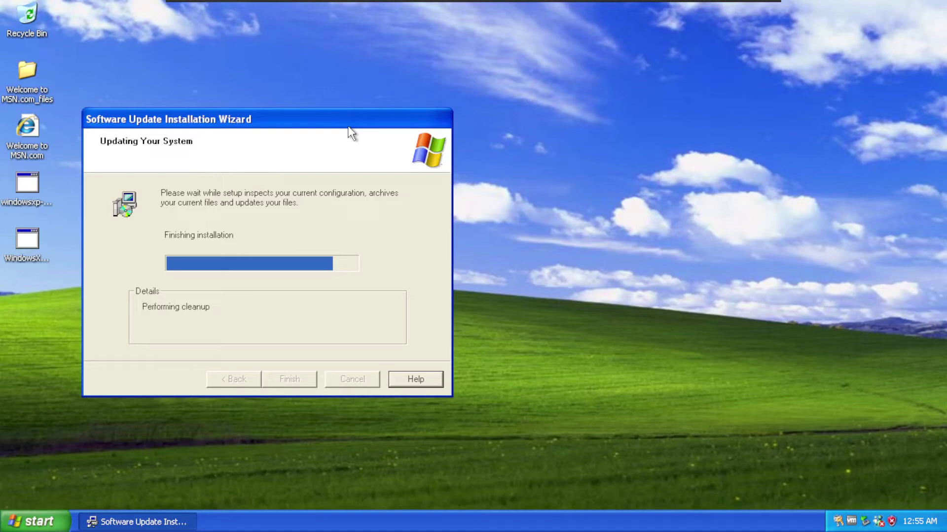
- Finish the Service Pack 4 installation with a restart and decline Automatic Updates with Not right now
left_click(273, 388)
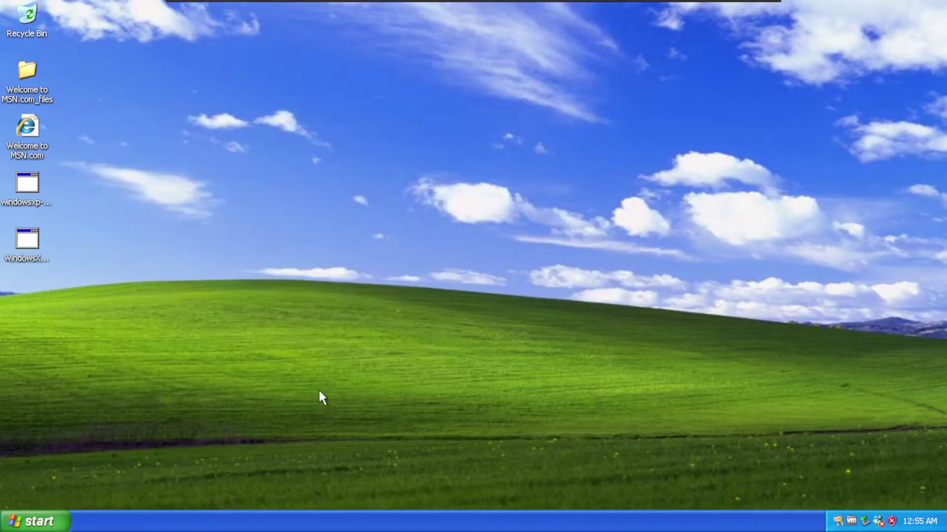
left_click(34, 522)
left_click(60, 467)
mouse_move(157, 318)
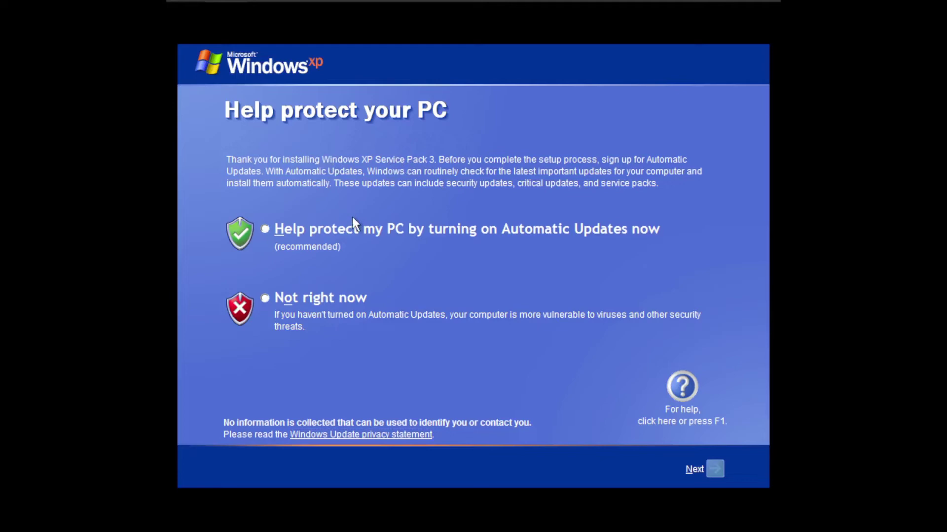
left_click(301, 306)
left_click(716, 468)
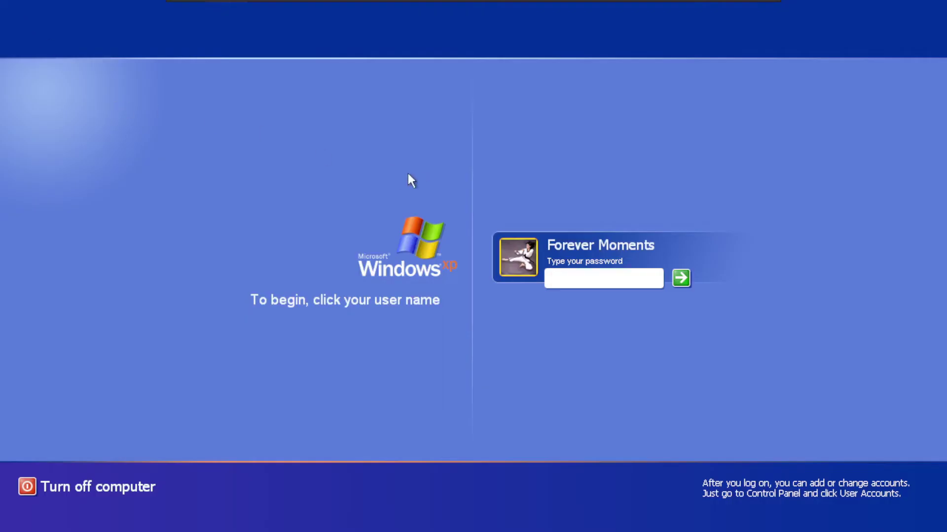
- Enter the account password, clearing and retyping it, and log on to Windows
type("•••••••••")
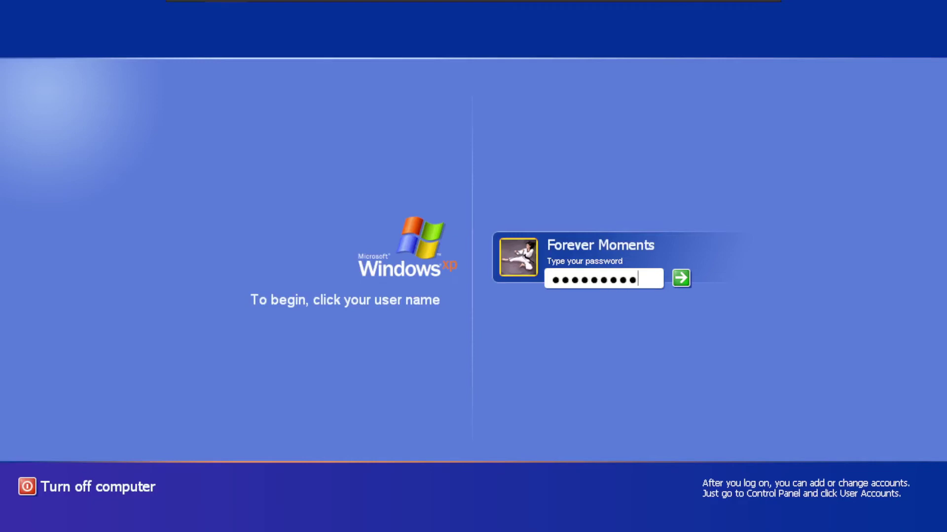
key("BackSpace")
key("BackSpace")
key("BackSpace")
key("BackSpace")
key("BackSpace")
key("BackSpace")
key("BackSpace")
key("BackSpace")
key("BackSpace")
type("•••••••••")
key("Return")
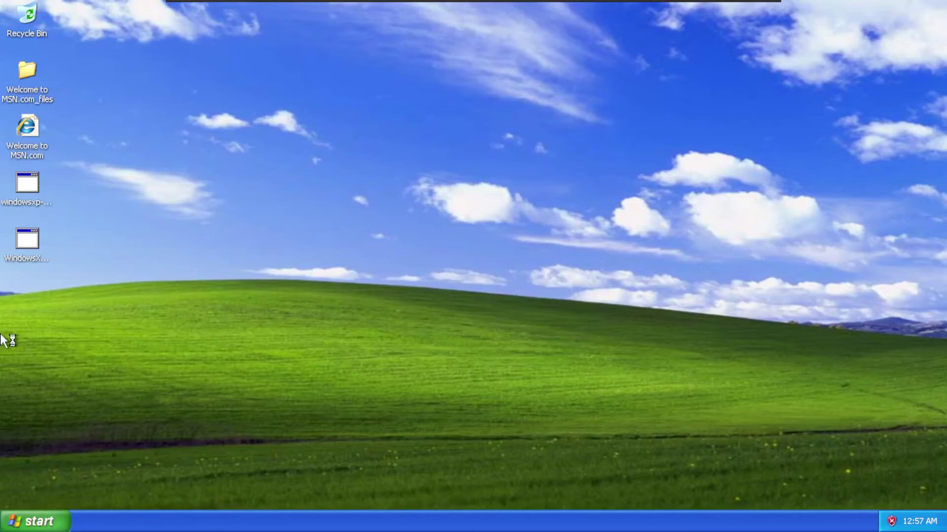
- Start the non-animated Windows XP Tour, postponing the Internet Explorer 8 setup and closing the extra browser tab
left_click(50, 526)
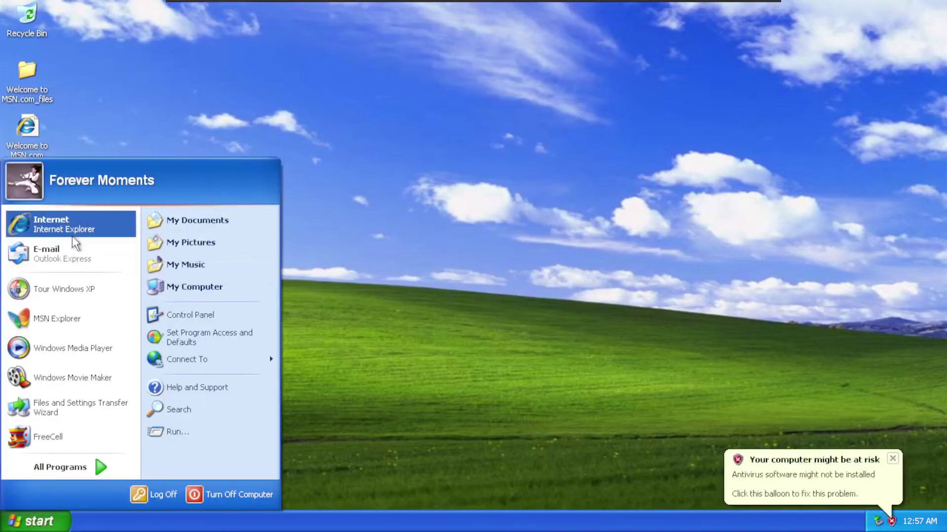
left_click(77, 298)
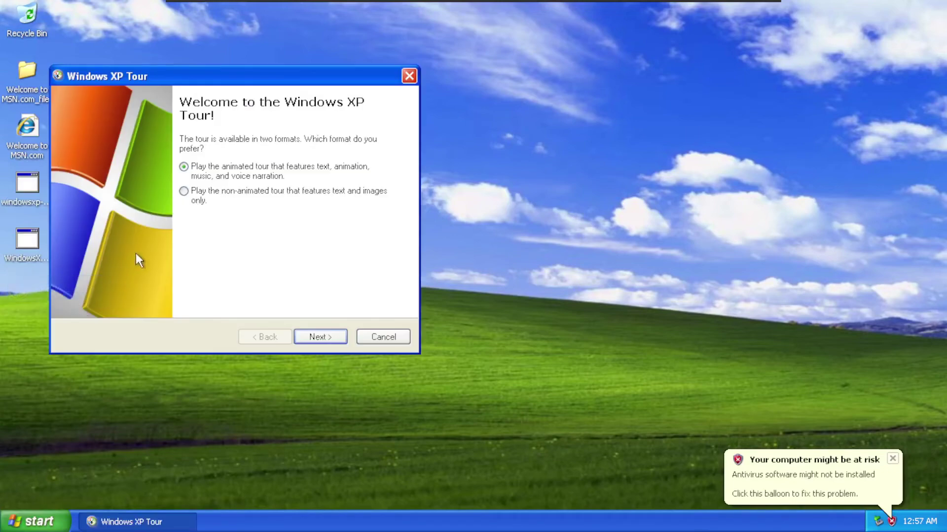
left_click(230, 196)
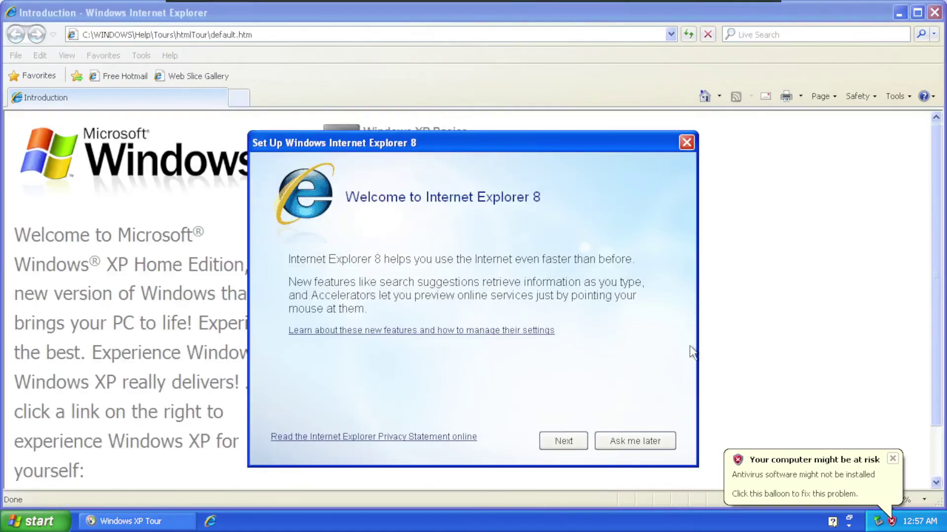
left_click(631, 441)
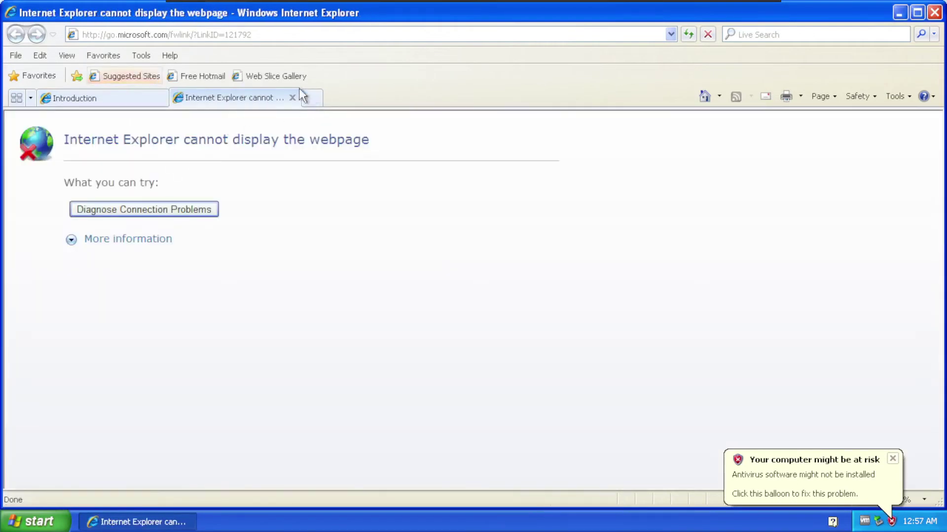
left_click(292, 98)
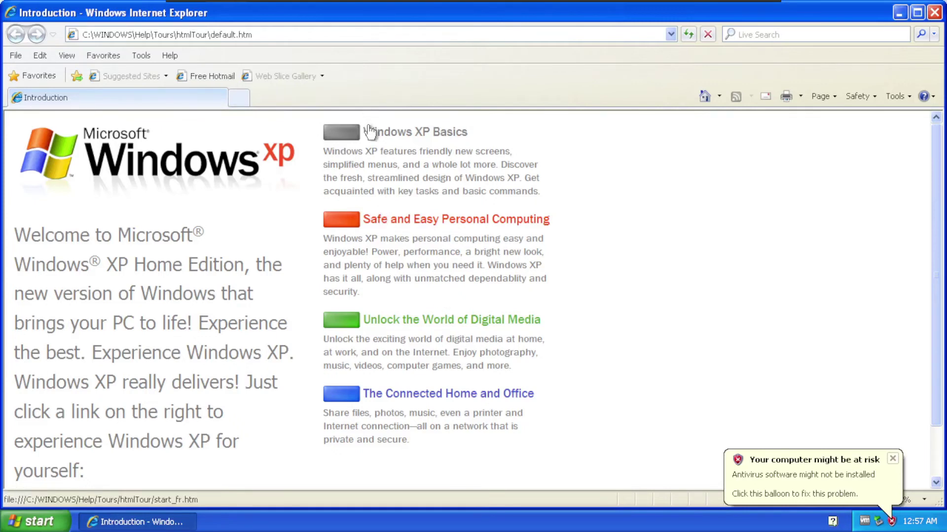
- Look through the Windows XP Basics and Unlock the World of Digital Media pages of the tour
left_click(371, 215)
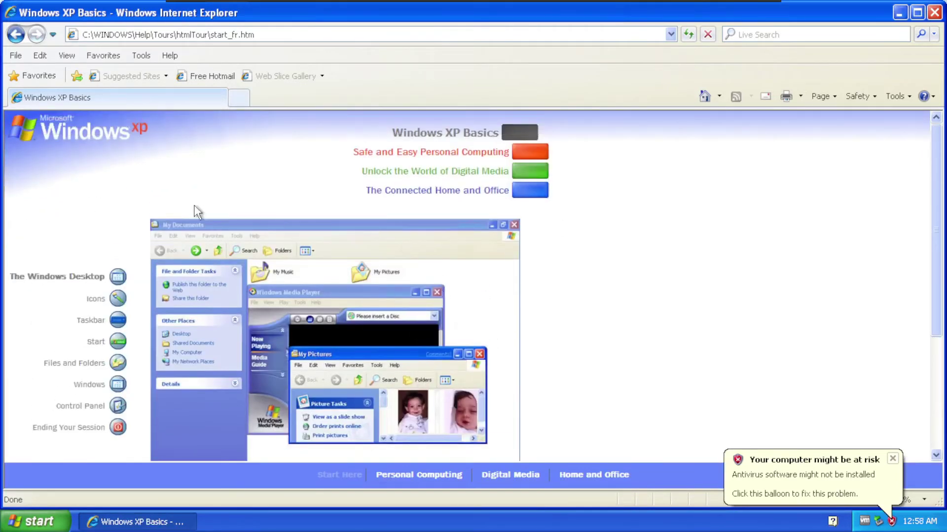
left_click(522, 173)
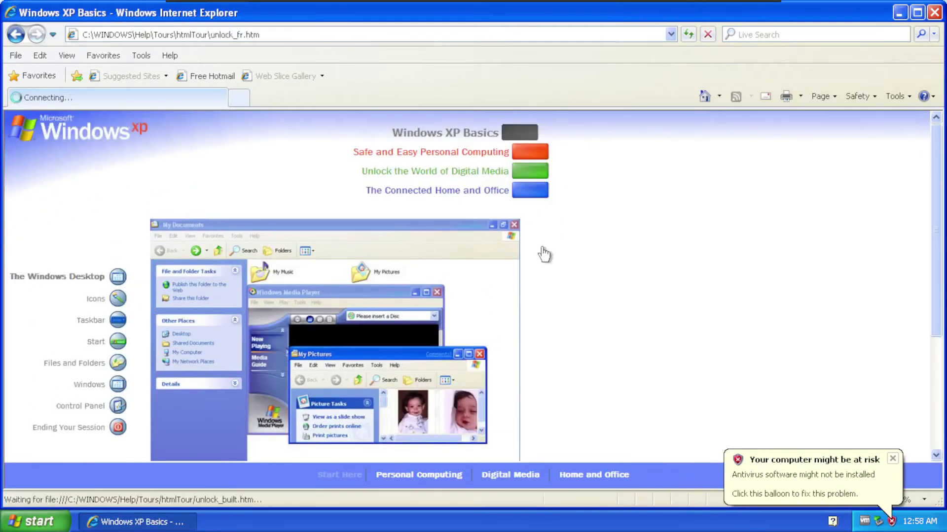
scroll(436, 241, "down", 2)
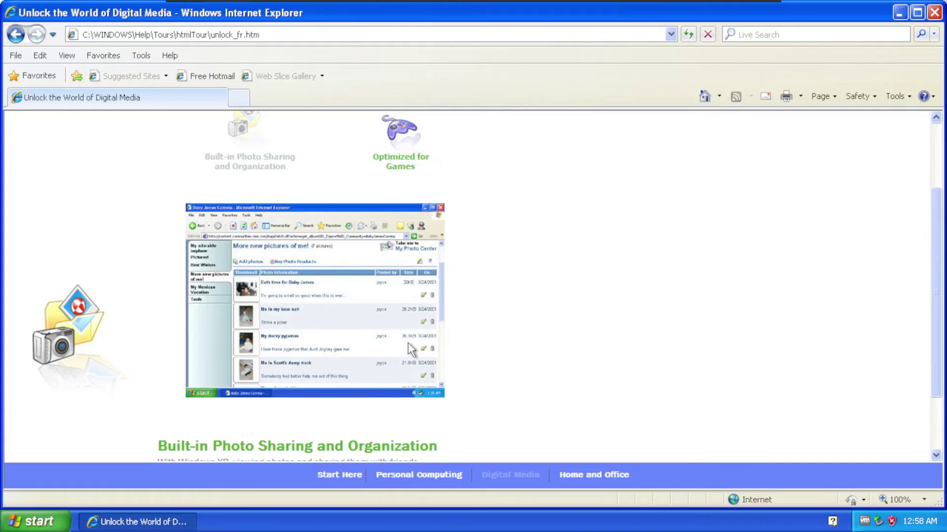
- Read the Built-in Photo Sharing and Organization page and view the Optimized for Games page of the tour
scroll(407, 343, "down", 2)
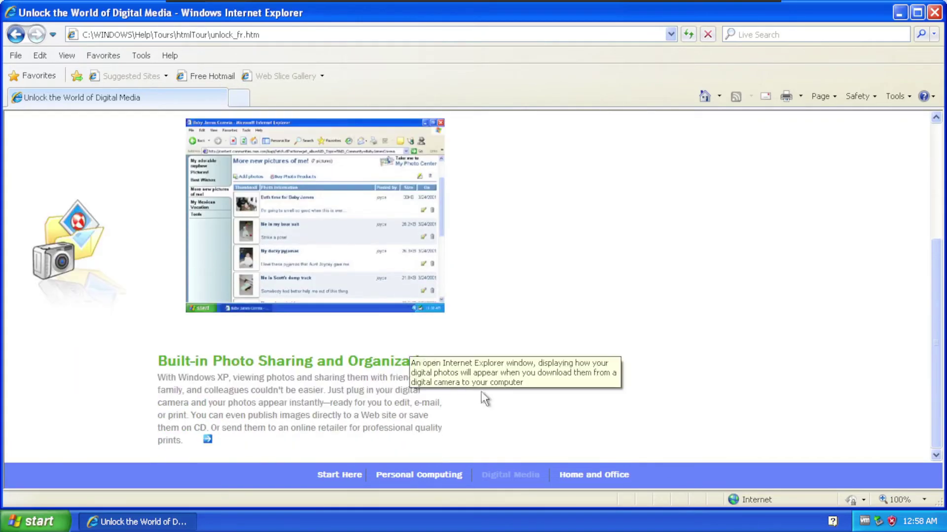
scroll(481, 395, "up", 4)
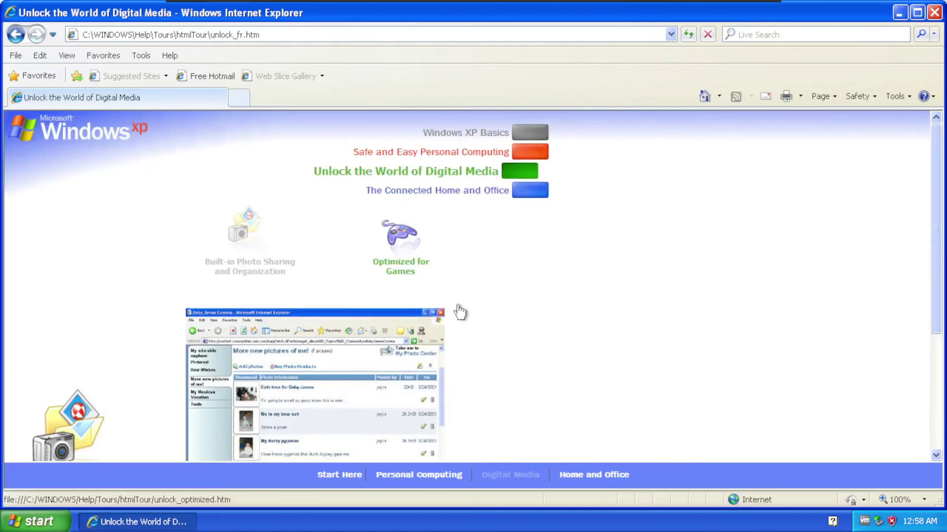
left_click(397, 238)
scroll(423, 232, "down", 4)
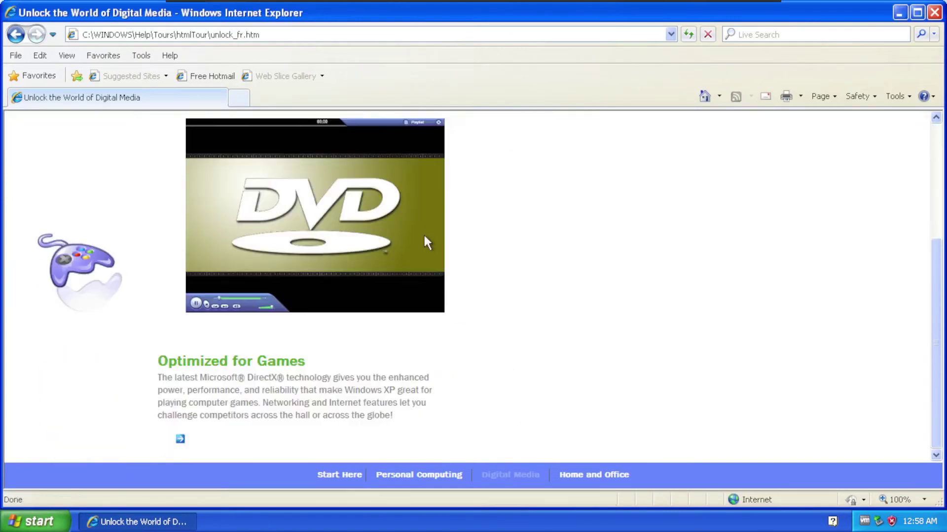
scroll(424, 235, "up", 2)
scroll(427, 241, "up", 2)
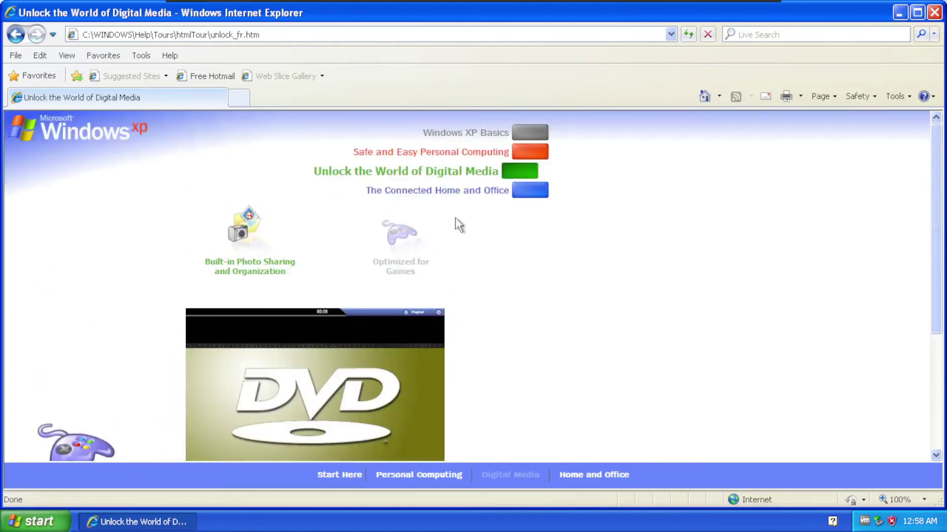
- View the tour's The Connected Home and Office section and its Data Protection, Inside and Out page
left_click(530, 190)
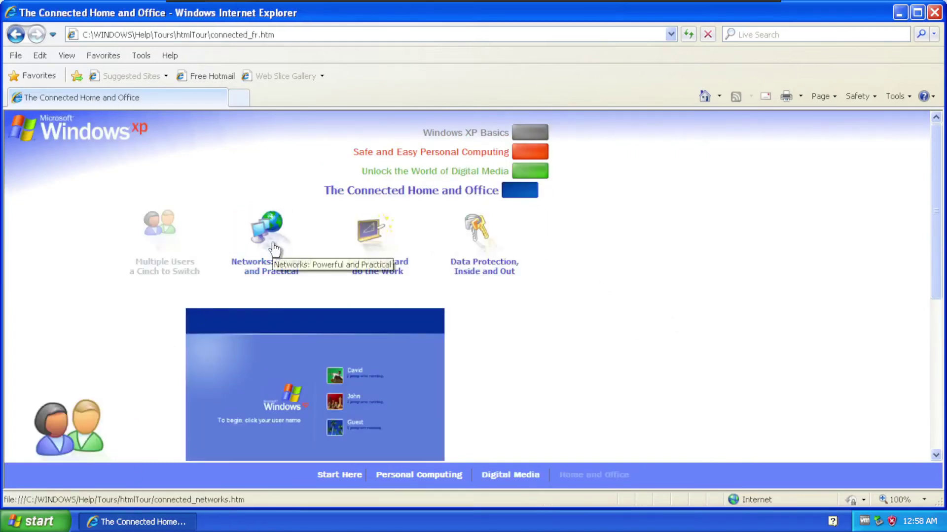
left_click(488, 238)
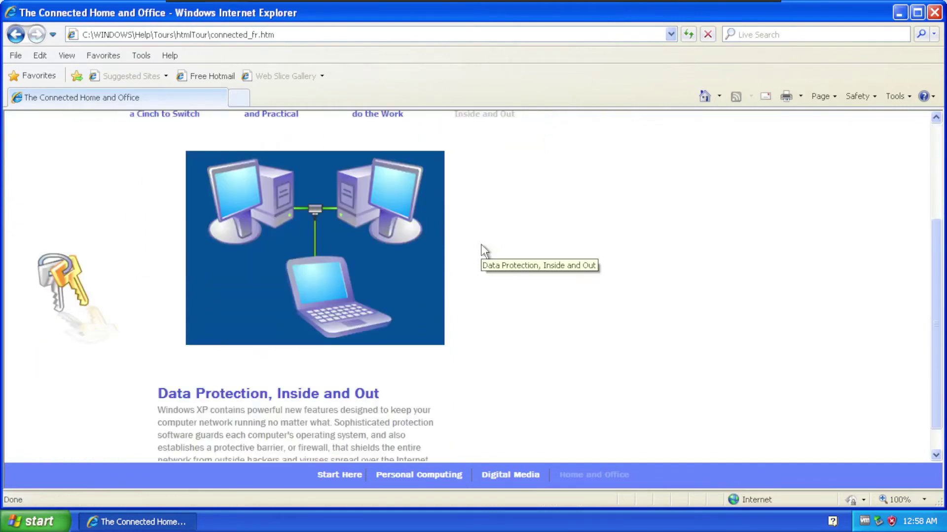
scroll(481, 254, "up", 4)
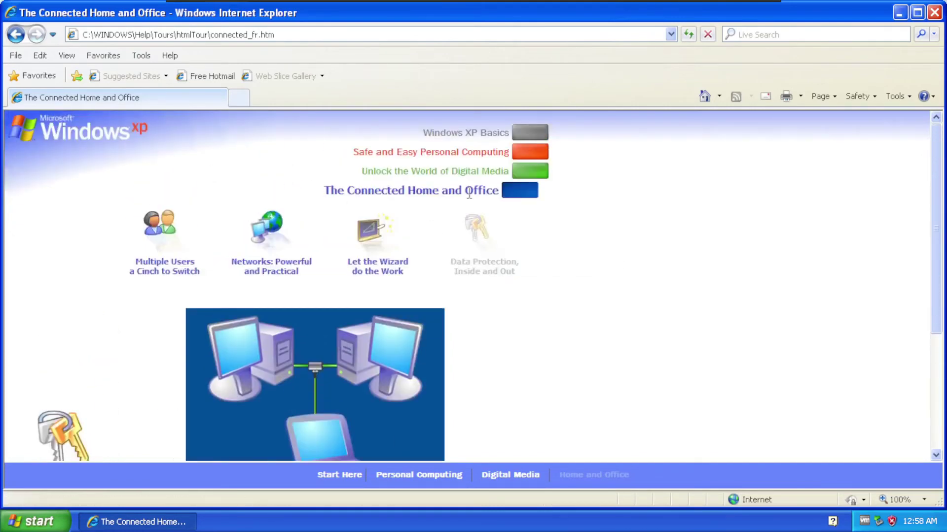
- Look through the Windows XP Basics topics from Taskbar to Ending Your Session, and close the tour
left_click(543, 131)
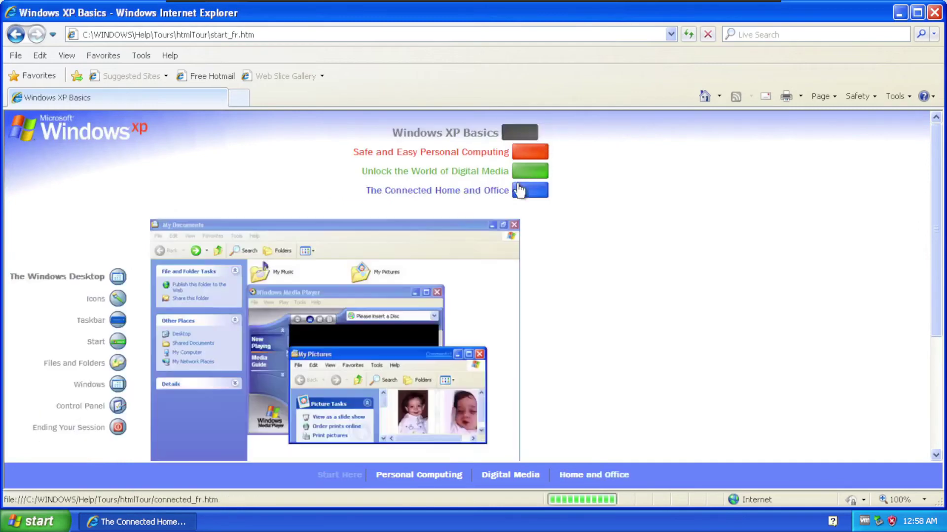
left_click(118, 321)
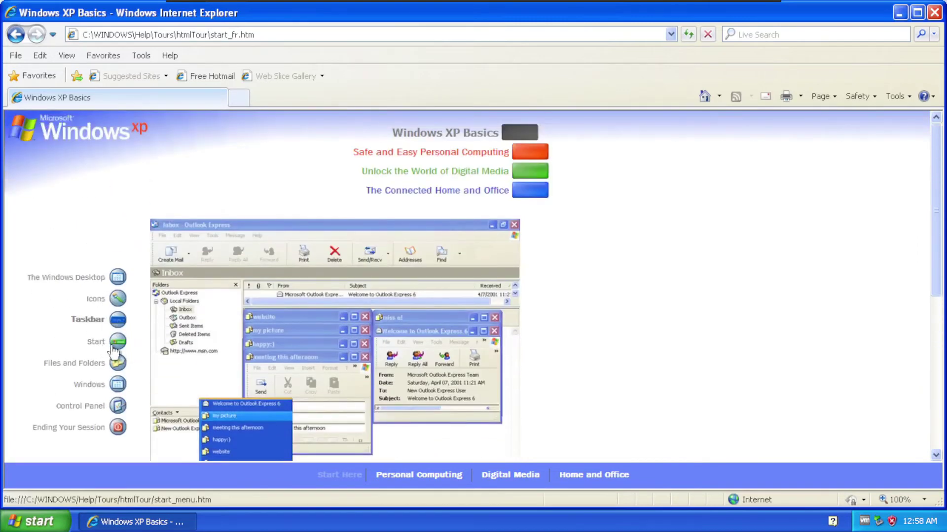
left_click(114, 344)
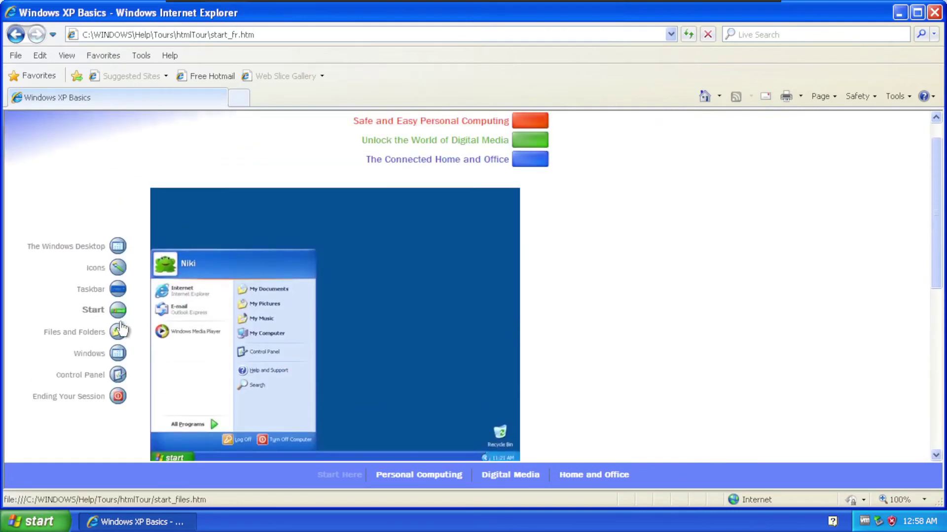
left_click(117, 355)
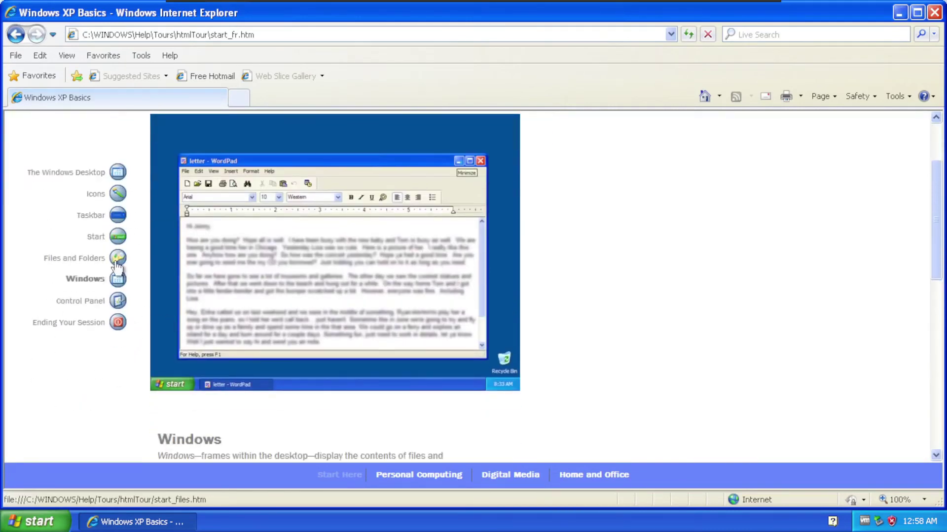
left_click(118, 266)
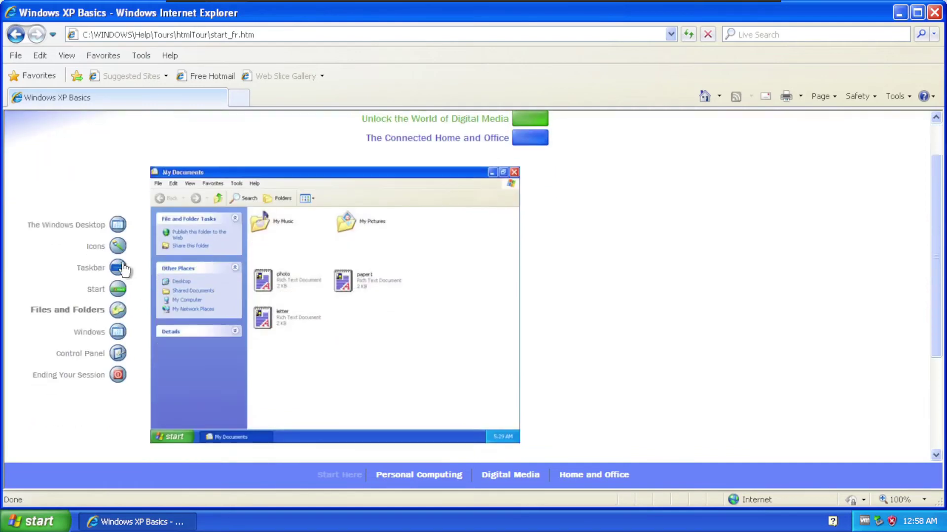
left_click(118, 352)
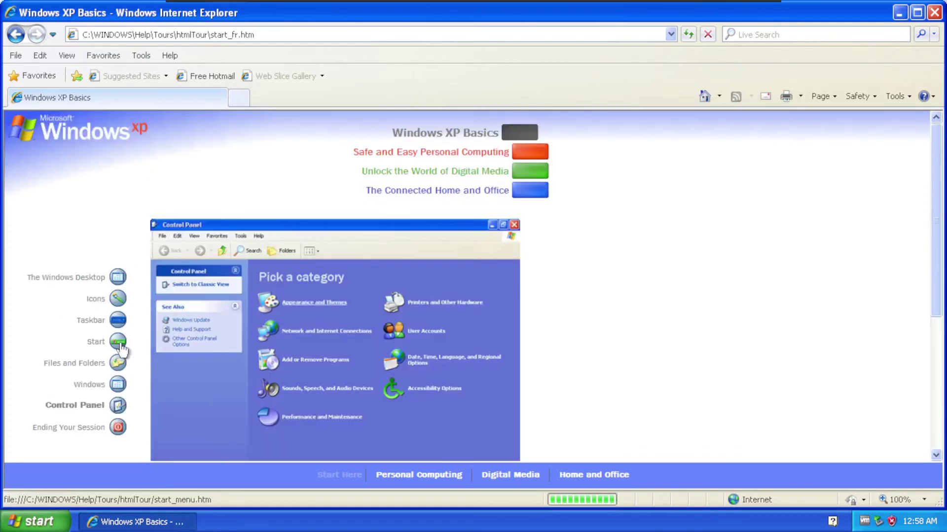
left_click(118, 385)
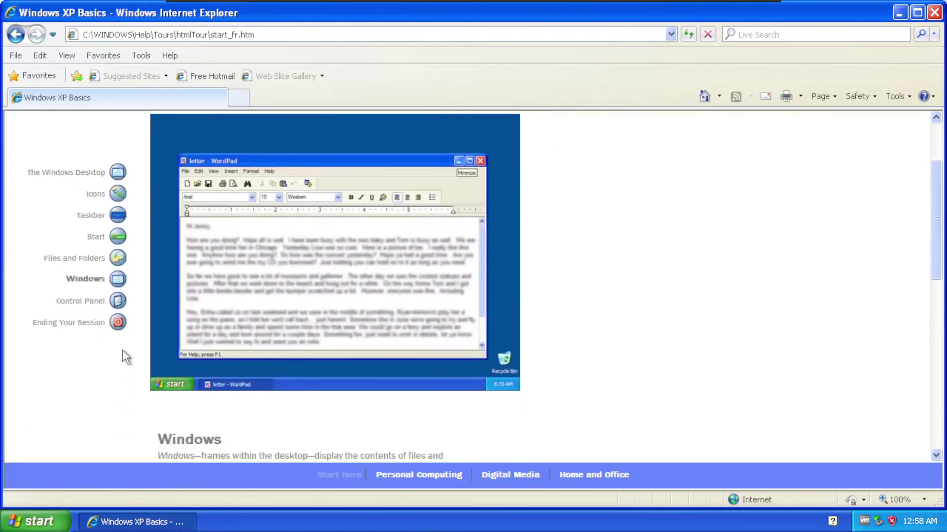
left_click(120, 302)
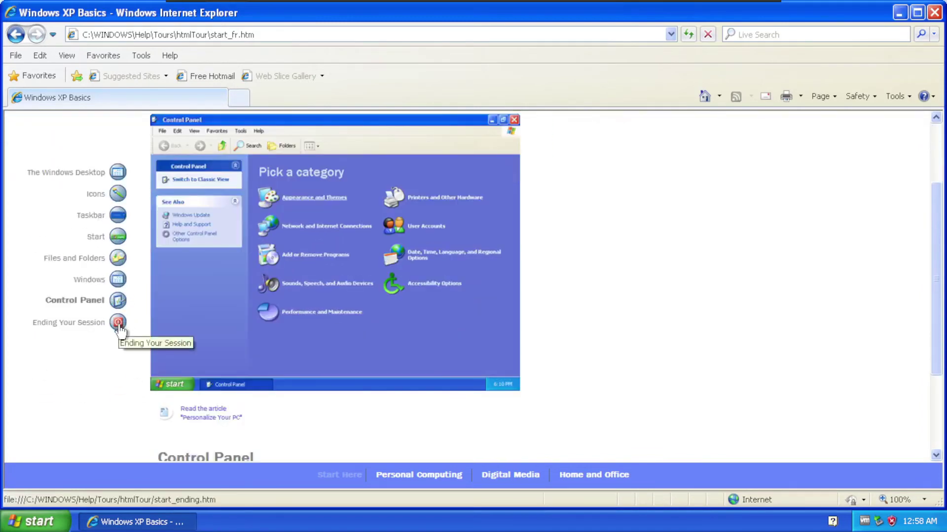
left_click(119, 325)
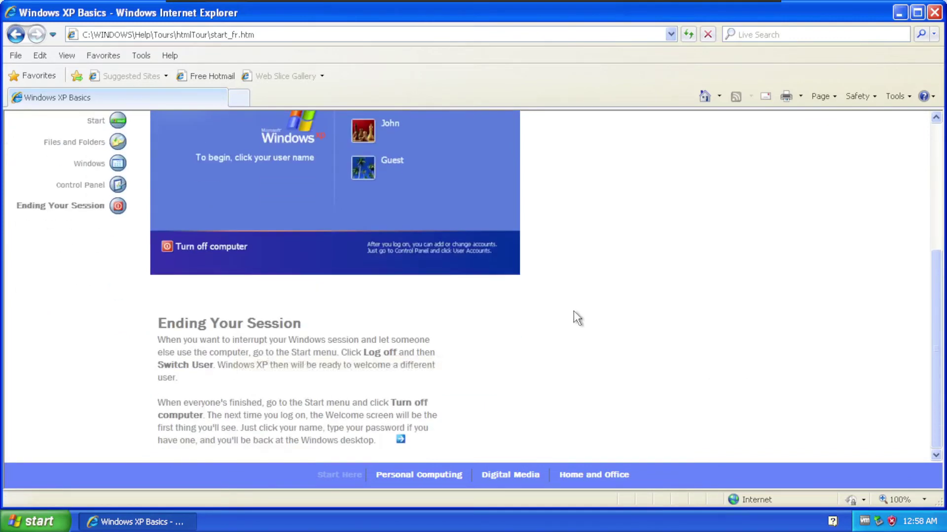
left_click(935, 13)
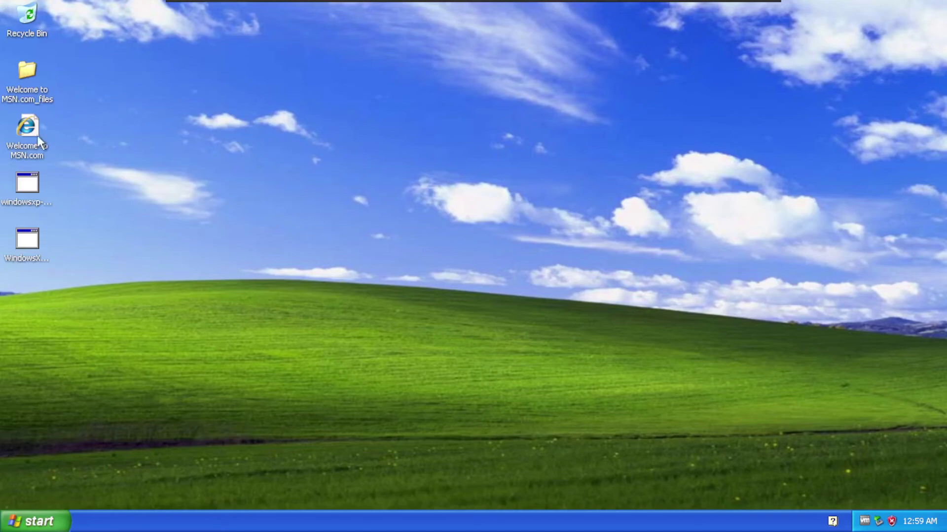
- Look over the installed programs, try launching BitLocker To Go Reader, and dismiss its message
left_click(13, 528)
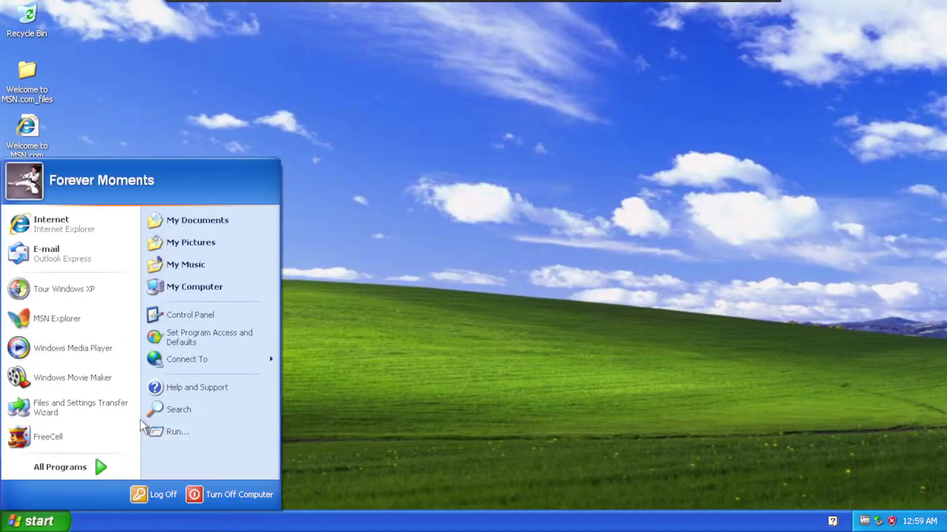
mouse_move(111, 464)
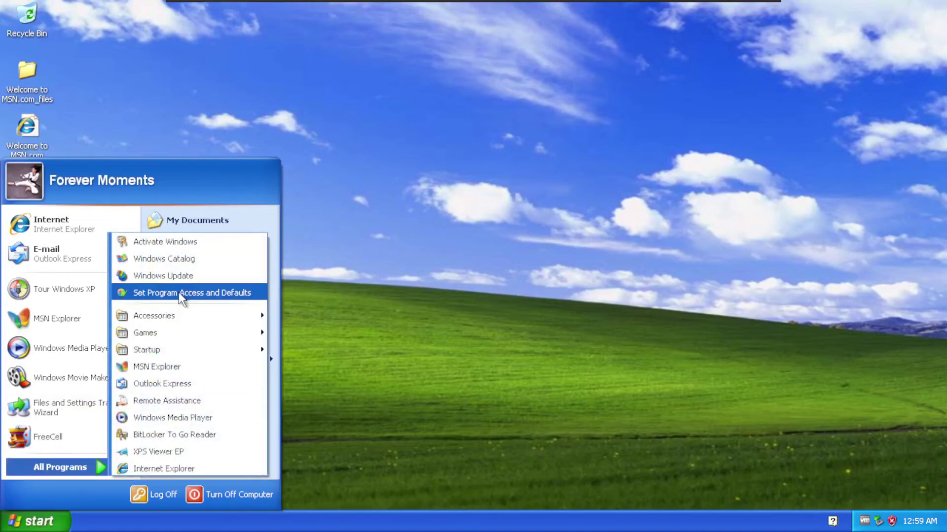
mouse_move(197, 337)
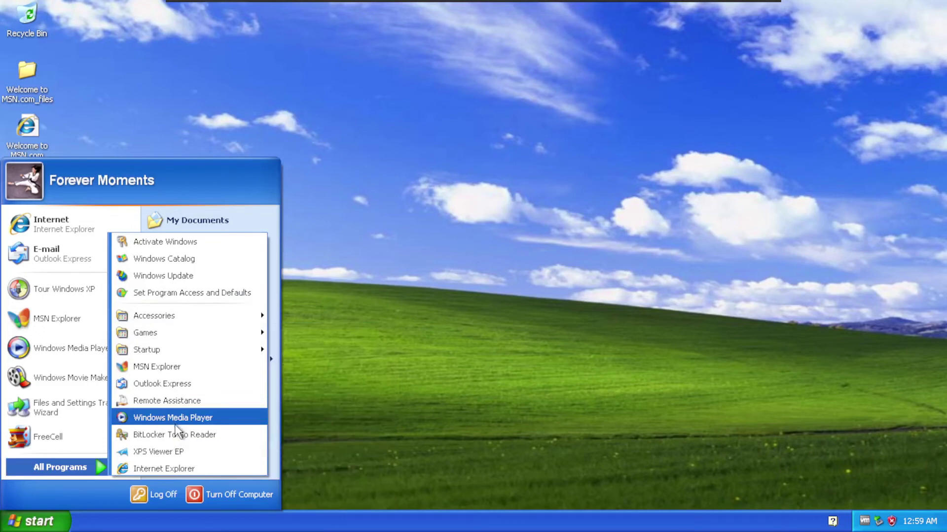
left_click(199, 441)
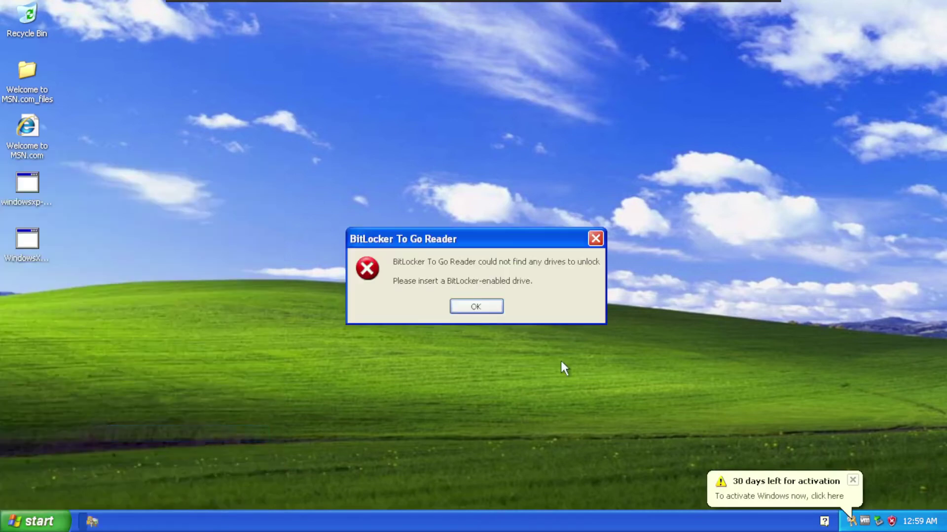
left_click(486, 307)
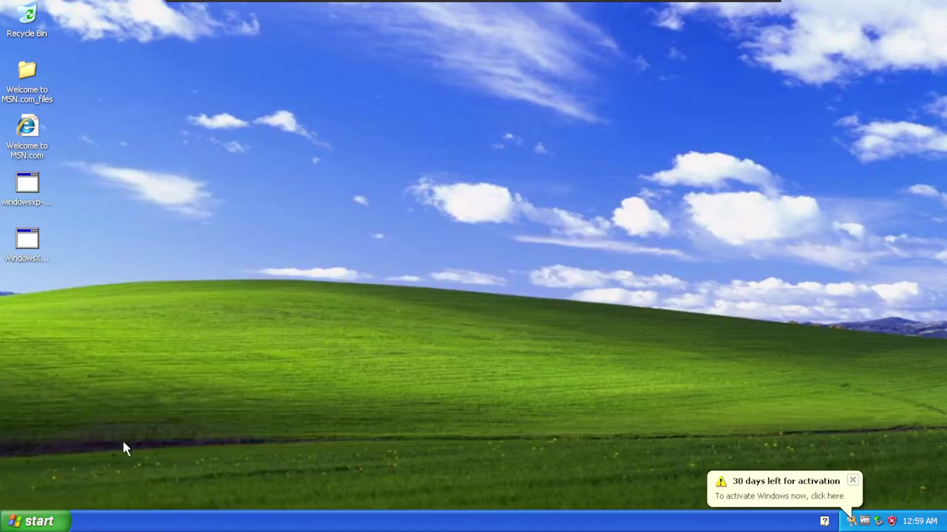
- Launch XPS Viewer EP, look at its dialog for opening files, and close the viewer without opening anything
left_click(51, 515)
mouse_move(56, 470)
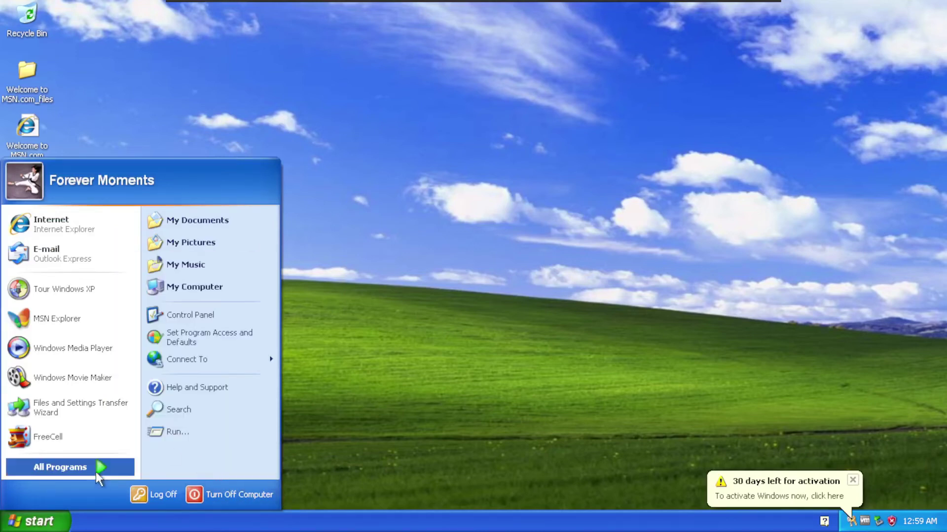
left_click(165, 452)
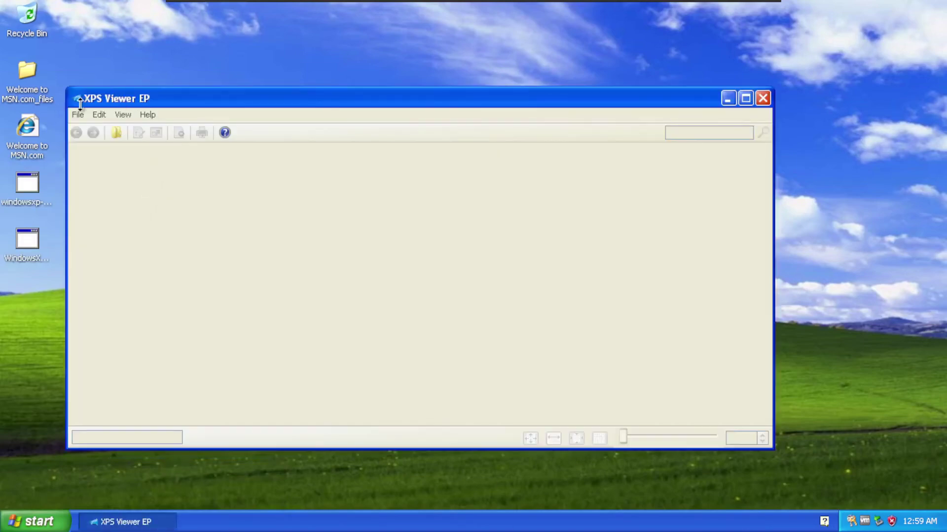
left_click(78, 115)
left_click(92, 131)
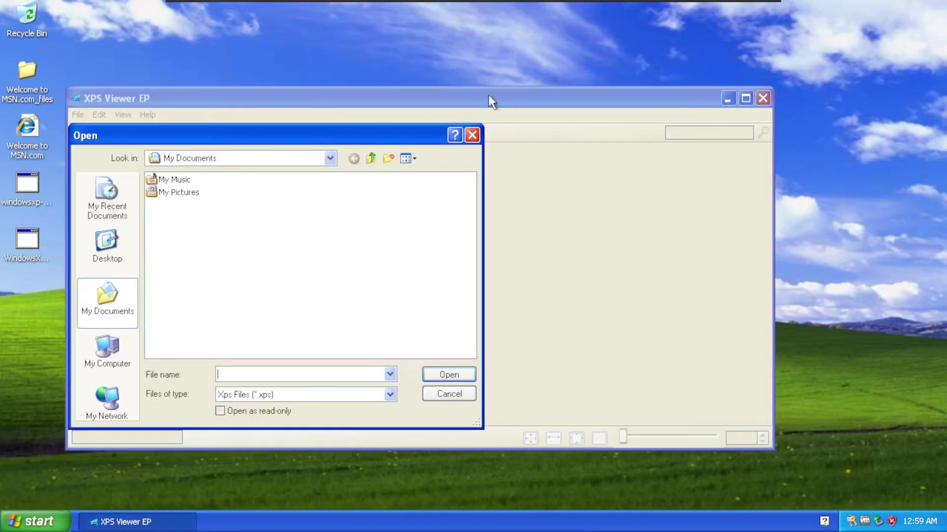
left_click(471, 137)
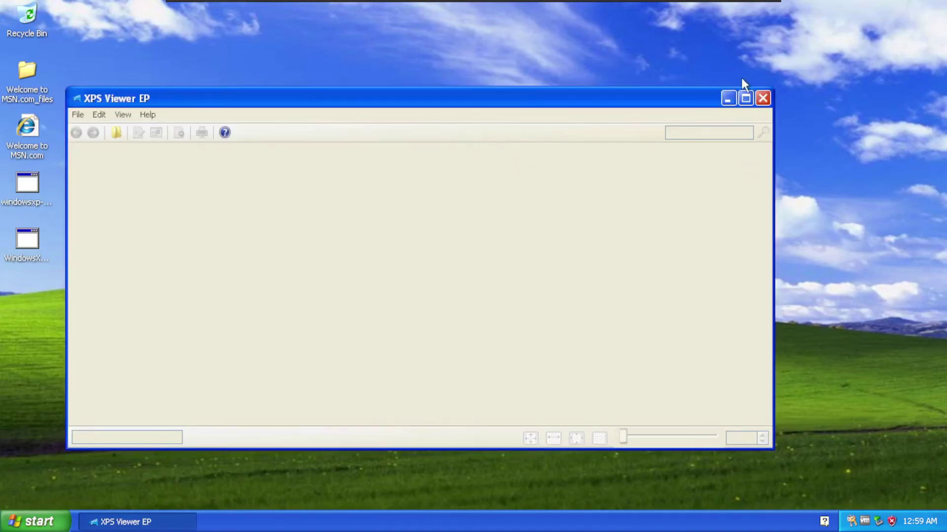
left_click(762, 99)
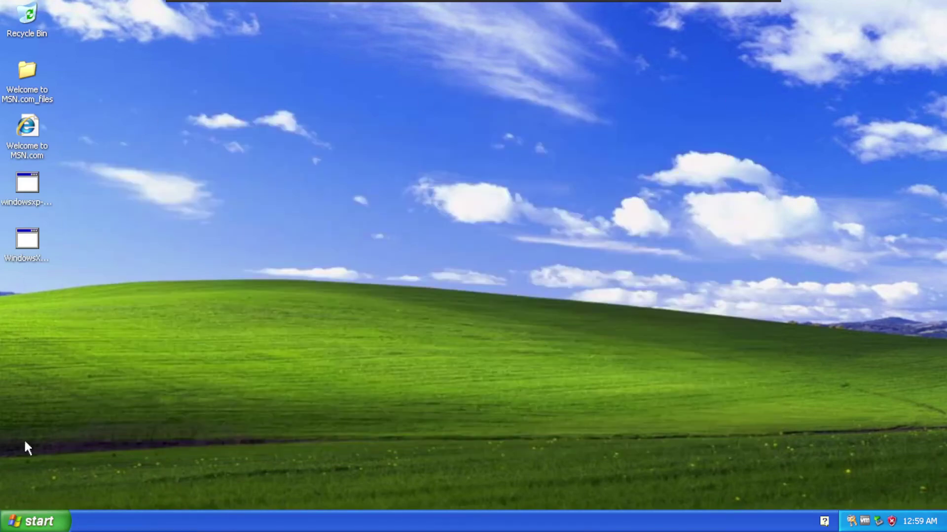
- Reopen XPS Viewer EP, check its version information, and close the viewer
key("super")
left_click(109, 445)
left_click(762, 99)
mouse_move(230, 1)
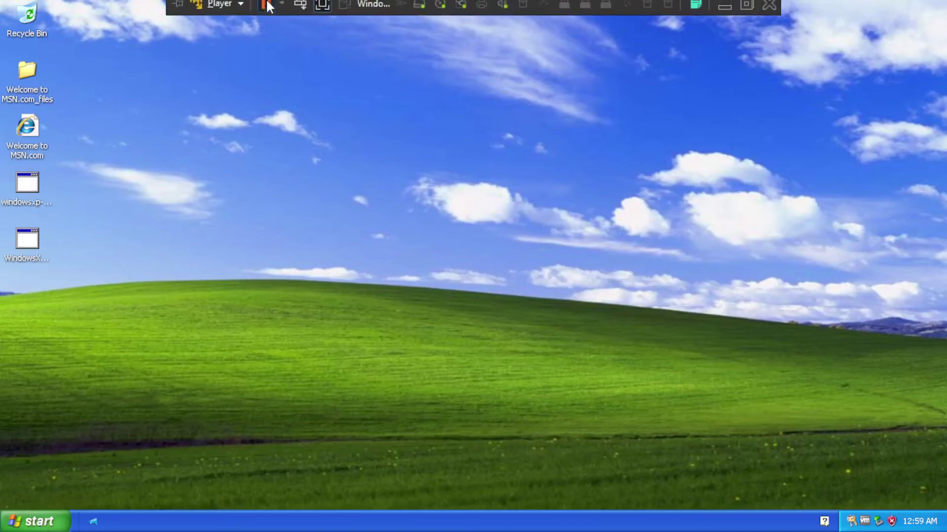
left_click(205, 10)
key("super")
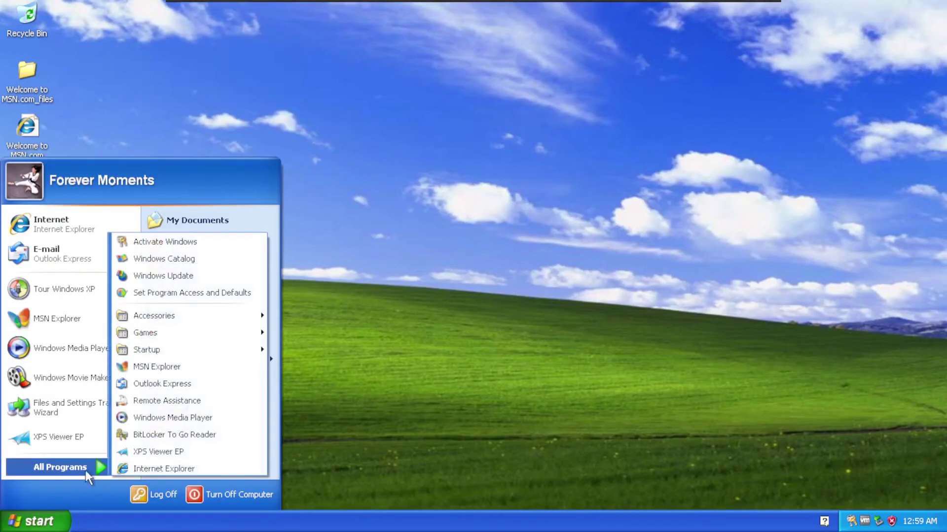
left_click(78, 437)
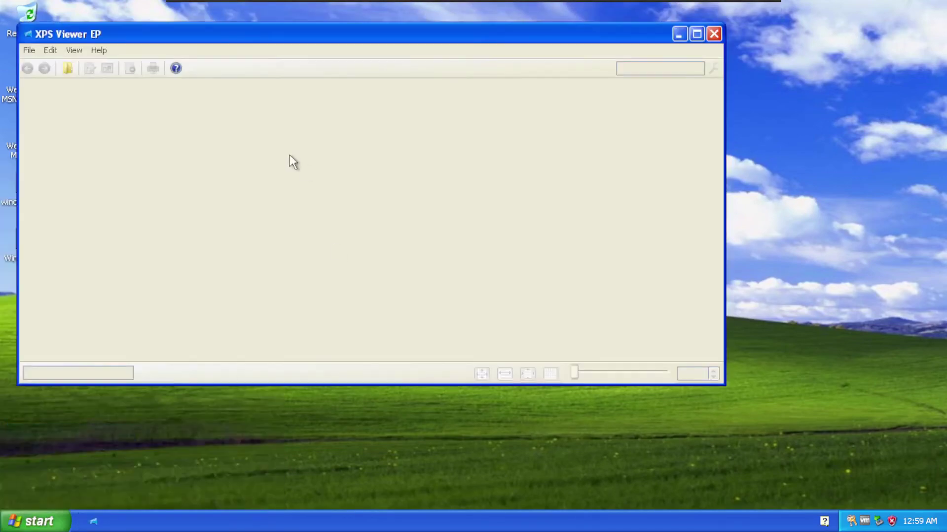
left_click(95, 51)
left_click(116, 79)
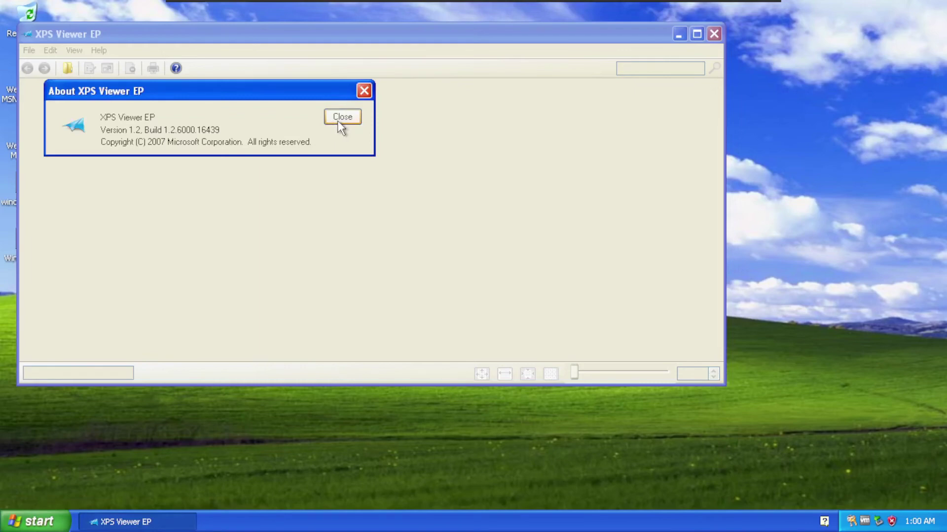
left_click(338, 124)
left_click(713, 33)
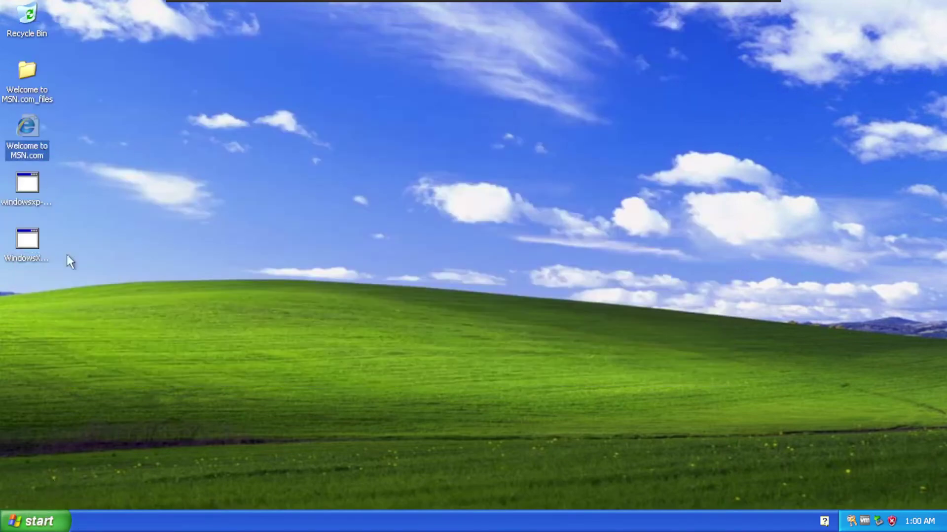
- Look through the installed programs and accessories, launch WordPad to check that it opens, and close it
left_click(30, 521)
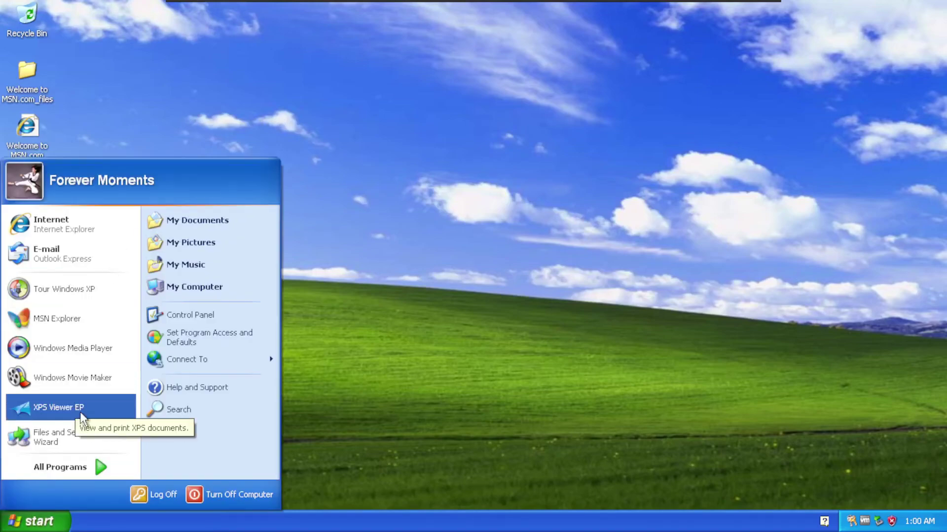
left_click(107, 463)
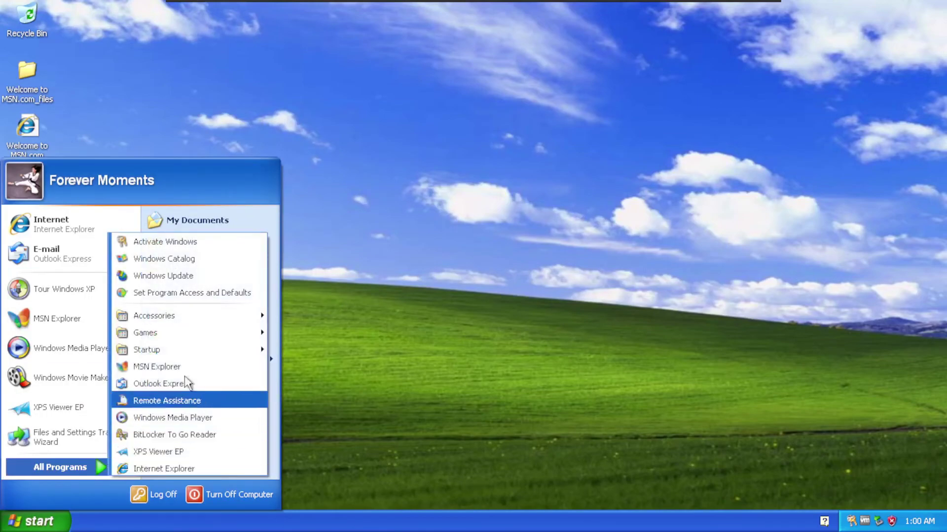
mouse_move(207, 318)
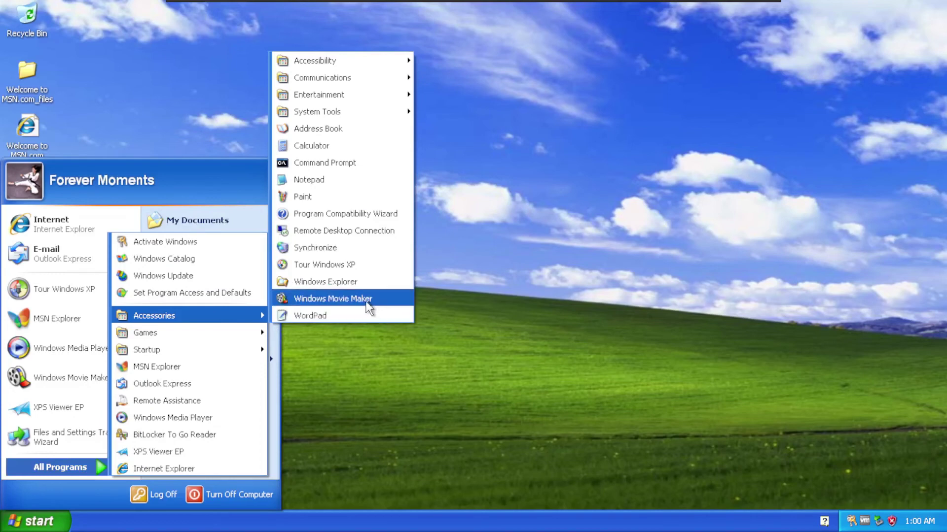
left_click(310, 315)
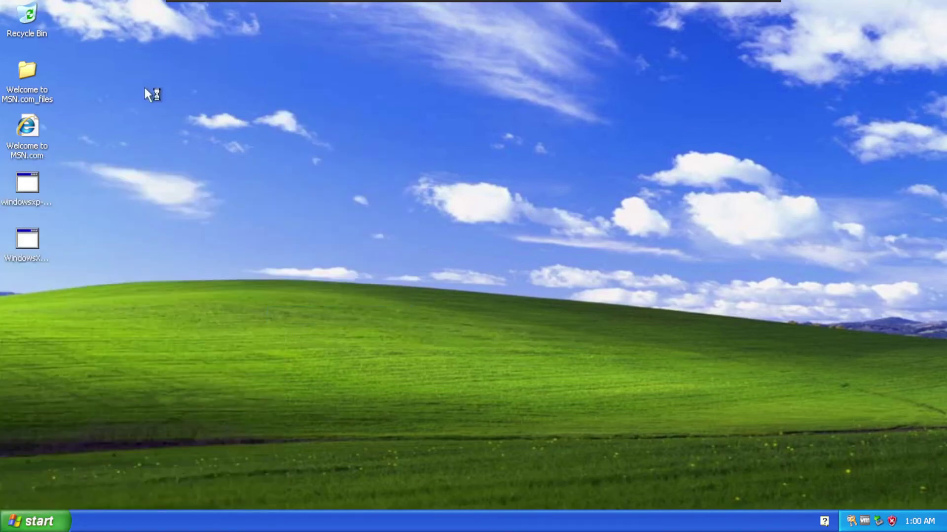
left_click(34, 521)
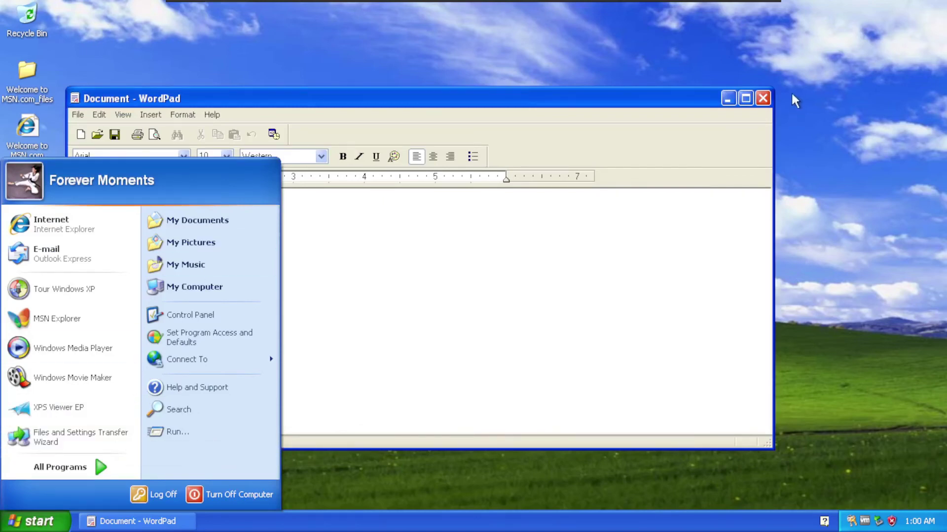
left_click(763, 98)
- Launch Internet Explorer and examine its version information
key("super")
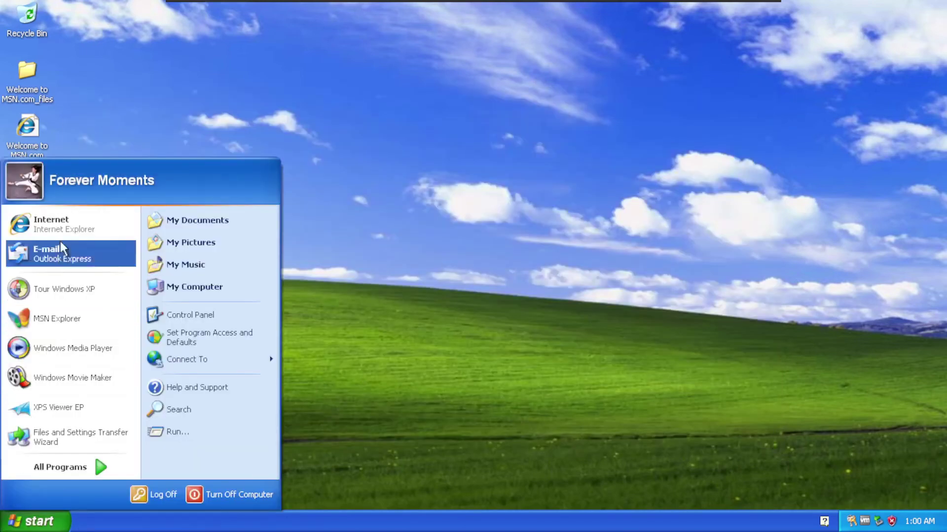
key("Escape")
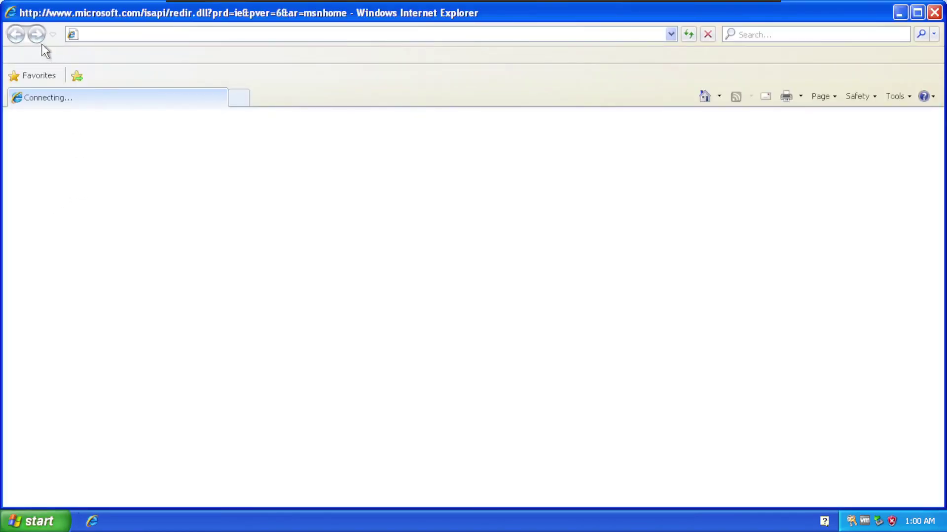
left_click(170, 55)
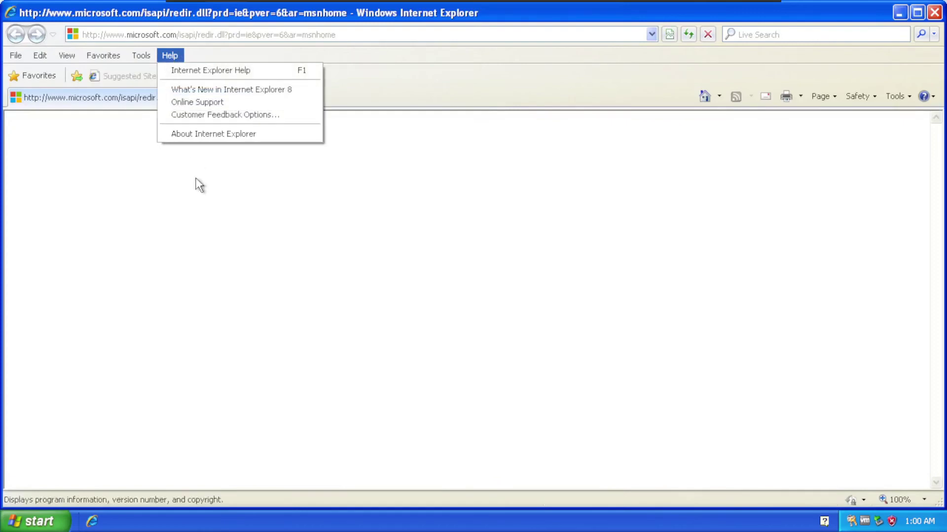
left_click(213, 134)
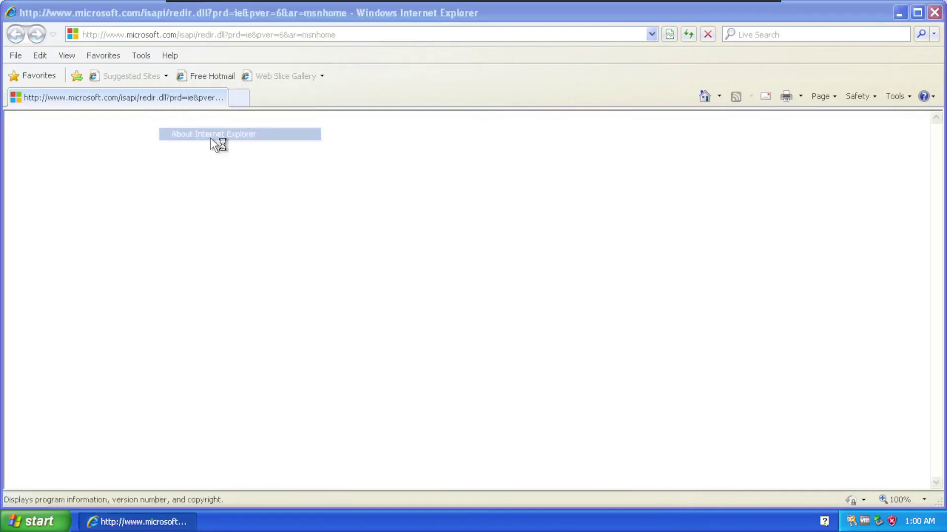
left_click_drag(521, 152, 413, 102)
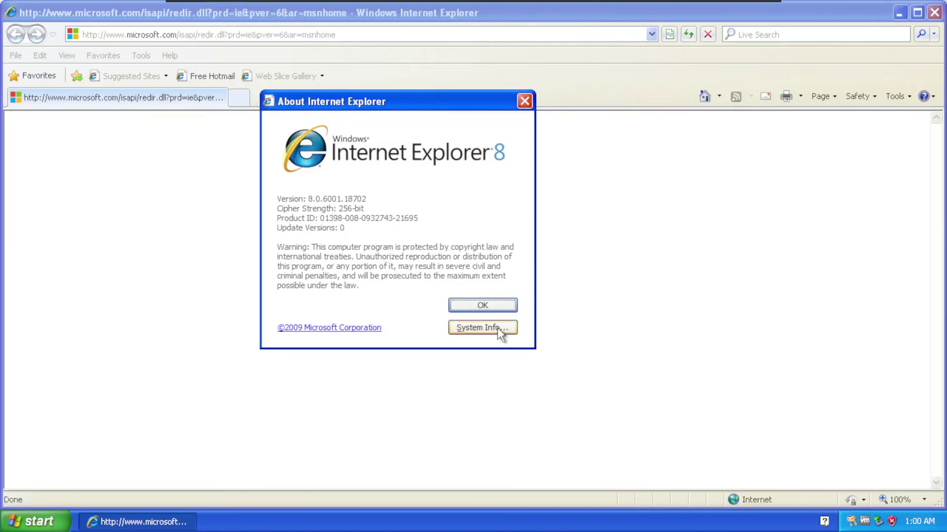
- Follow the Microsoft Corporation copyright link from the version information, close the resulting web page, and exit Internet Explorer
left_click(347, 329)
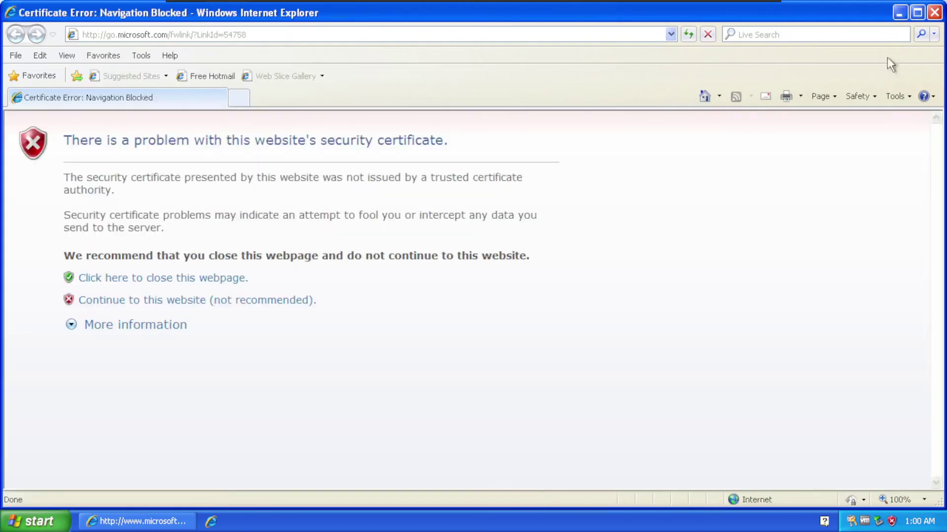
left_click(154, 279)
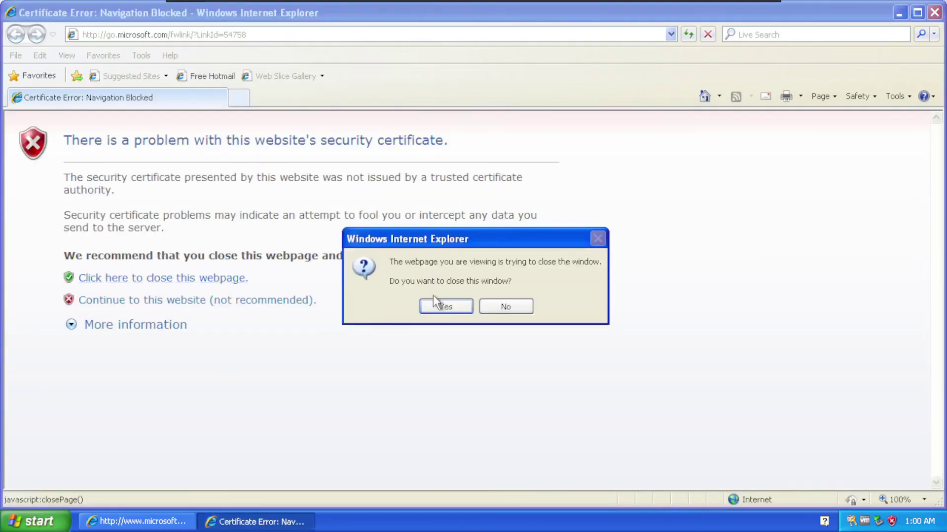
left_click(444, 307)
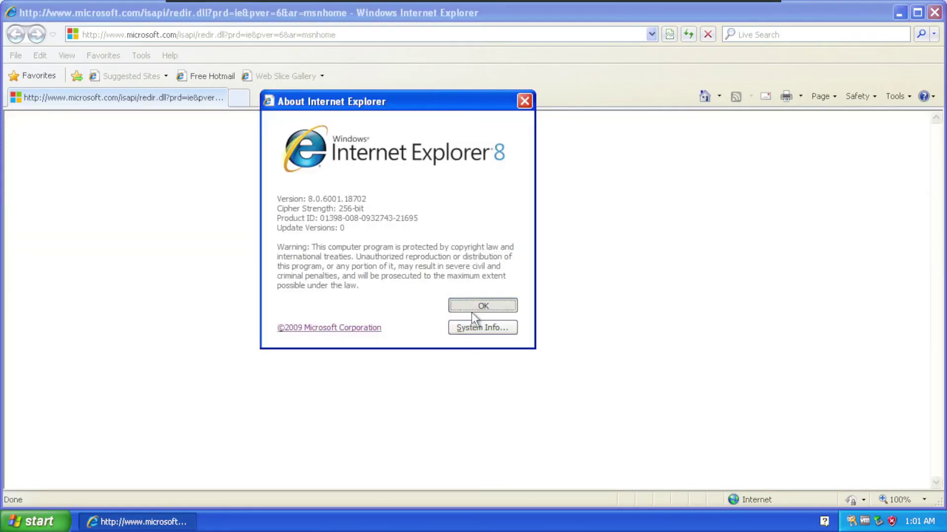
left_click(472, 311)
left_click(934, 12)
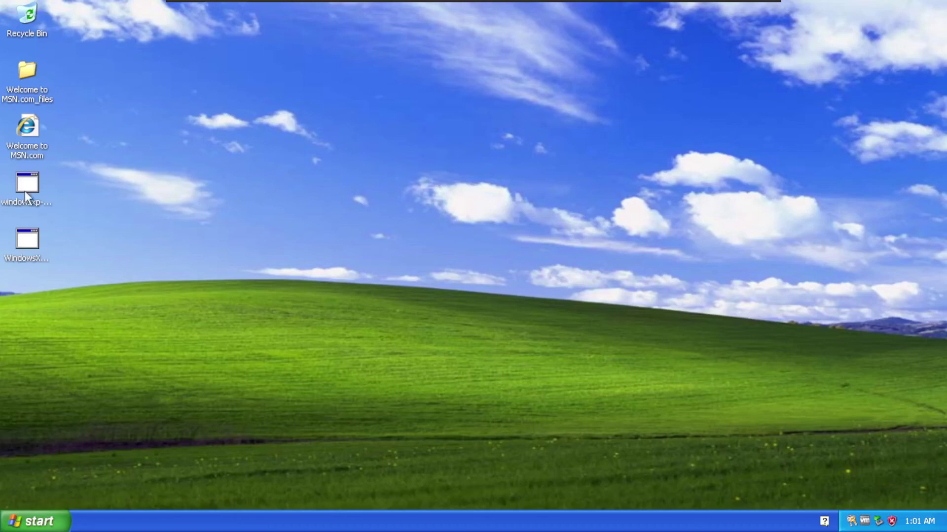
- Review the installed programs and the options for adding new programs, and start the Windows components setup
left_click(36, 521)
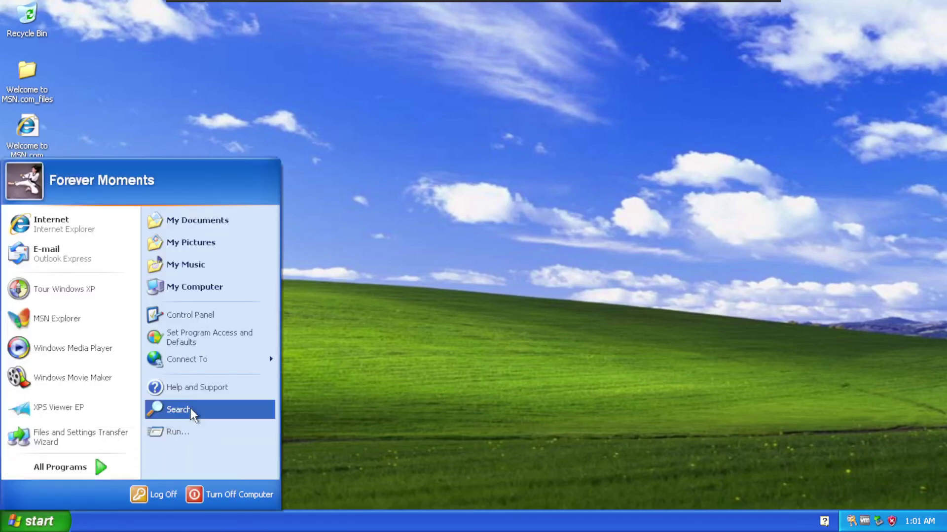
left_click(190, 312)
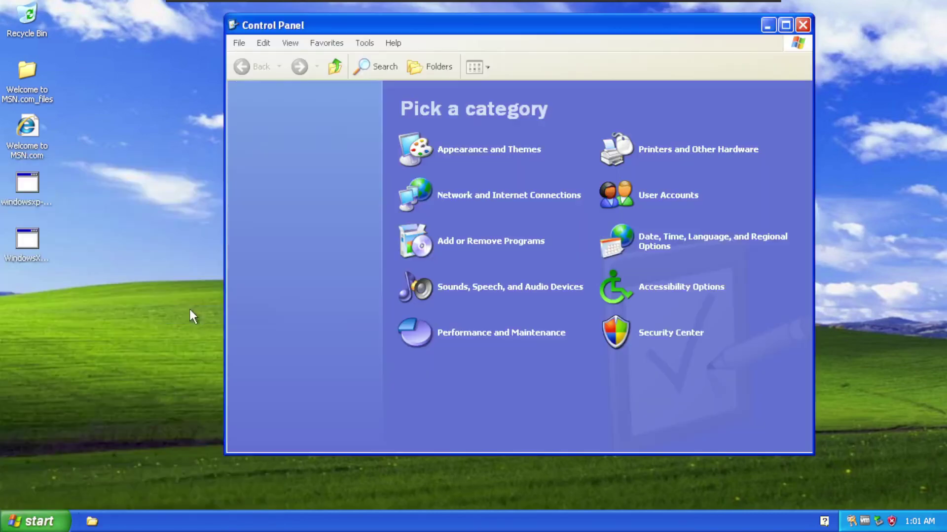
left_click(457, 254)
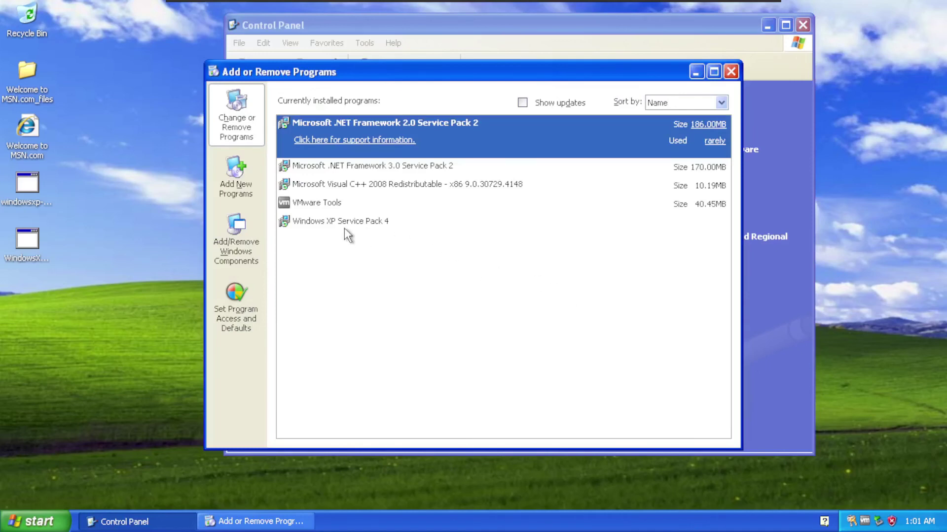
left_click(244, 196)
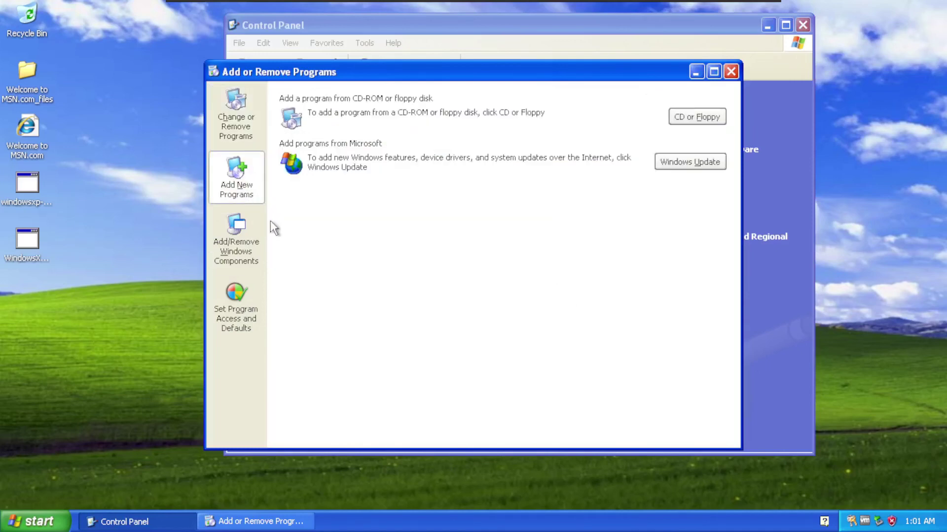
left_click(242, 244)
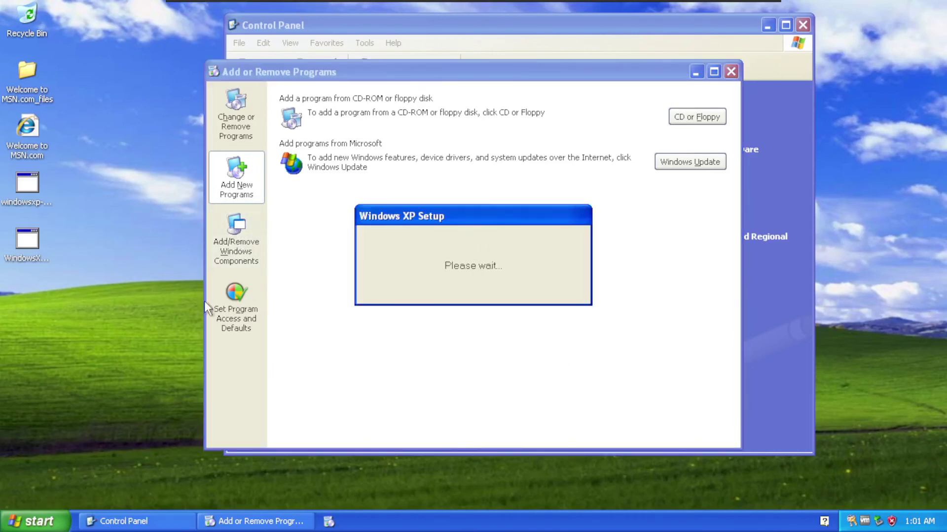
left_click_drag(401, 217, 656, 210)
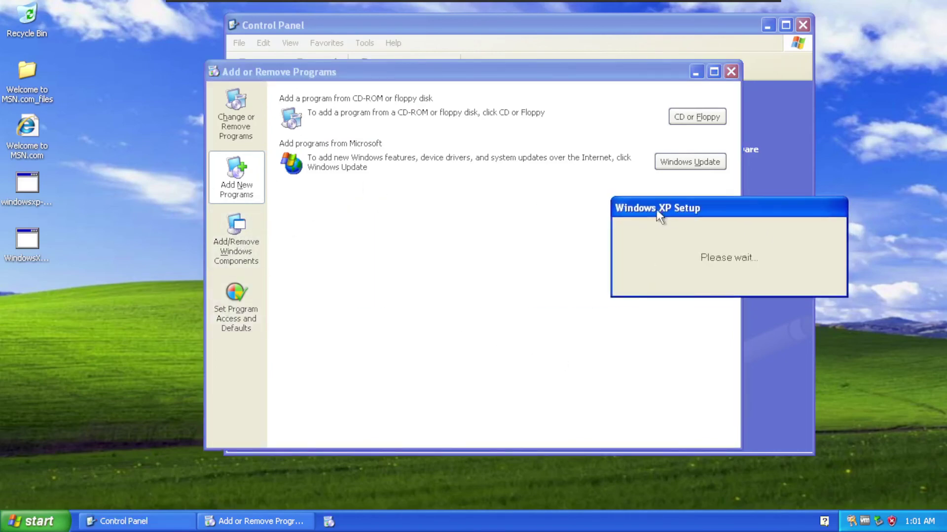
- Examine the Custom, Non-Microsoft and Microsoft Windows program access configurations, and close Add or Remove Programs without changing anything
left_click(232, 296)
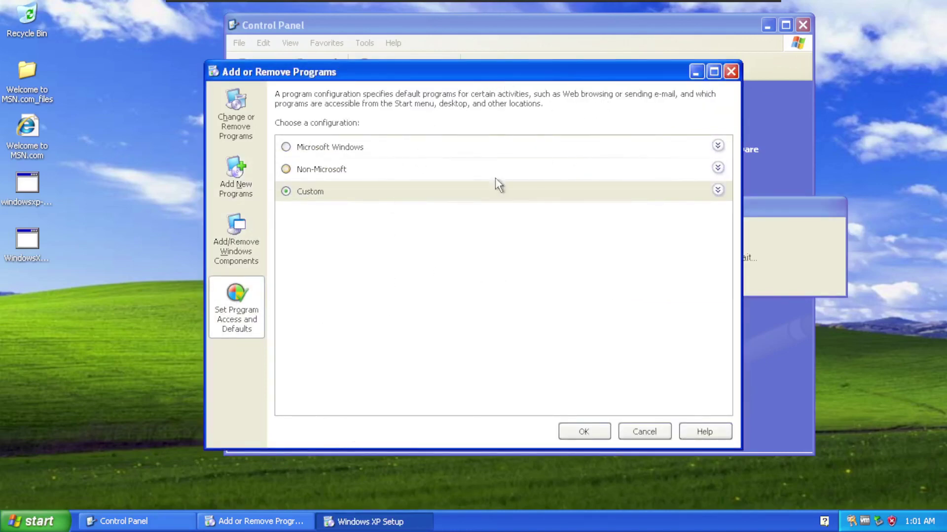
left_click(717, 190)
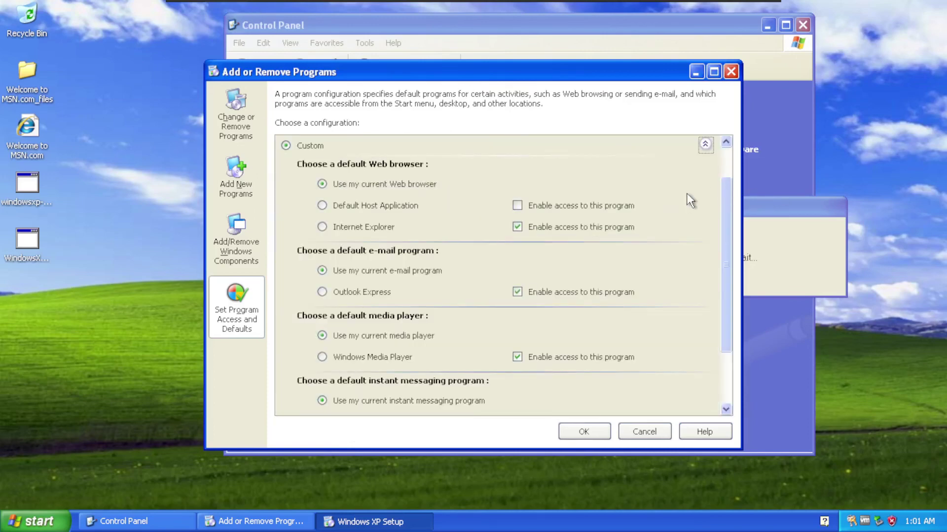
scroll(689, 184, "up", 2)
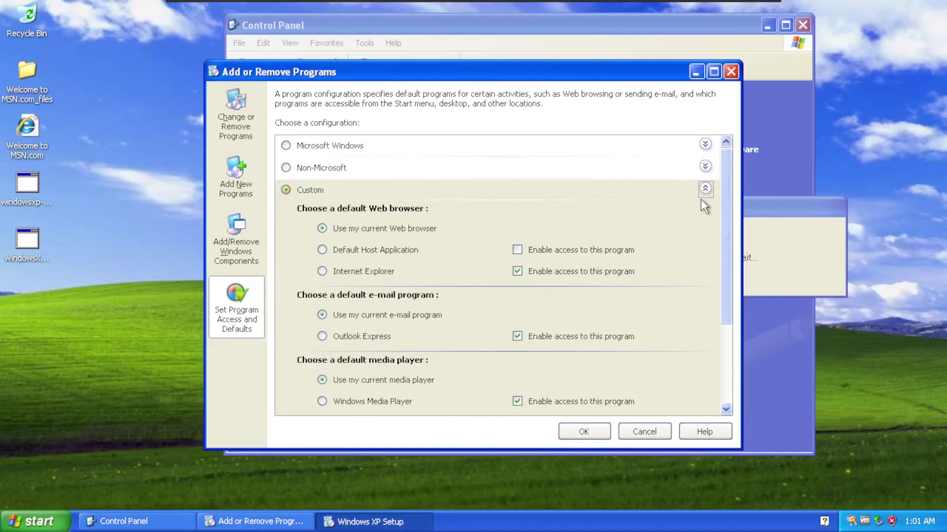
left_click(705, 190)
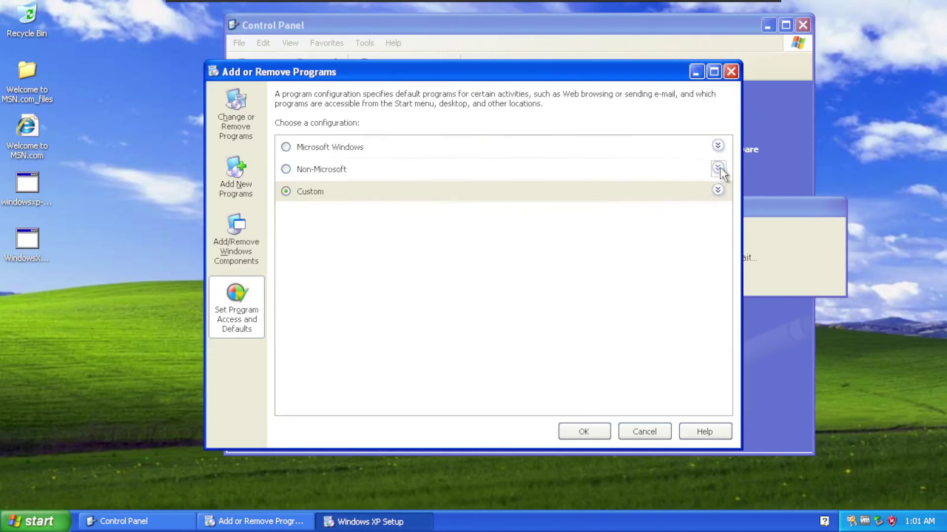
left_click(717, 168)
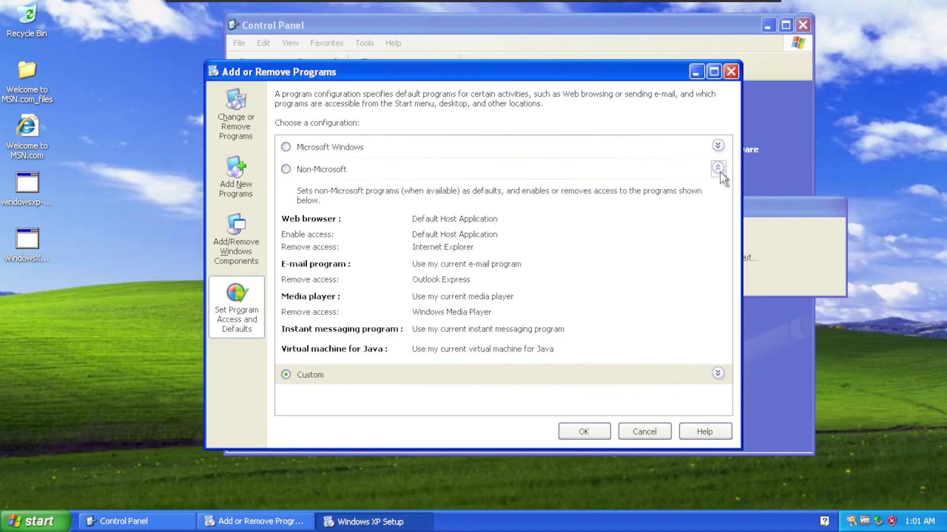
left_click(718, 169)
left_click(718, 145)
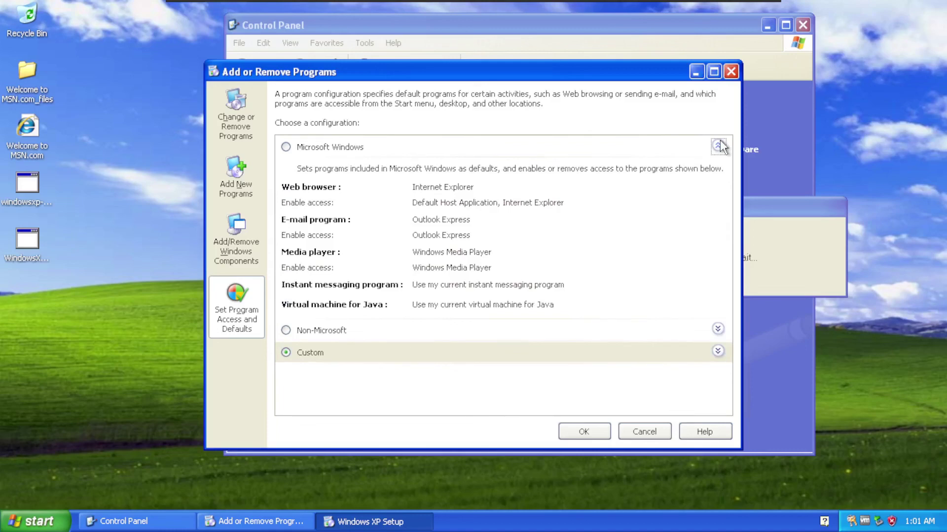
left_click(718, 146)
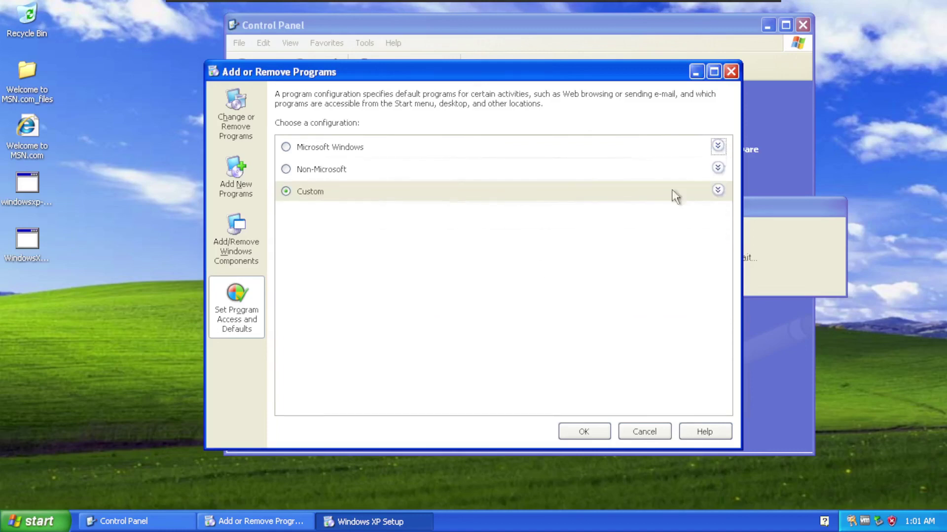
left_click(731, 71)
left_click_drag(699, 206, 231, 368)
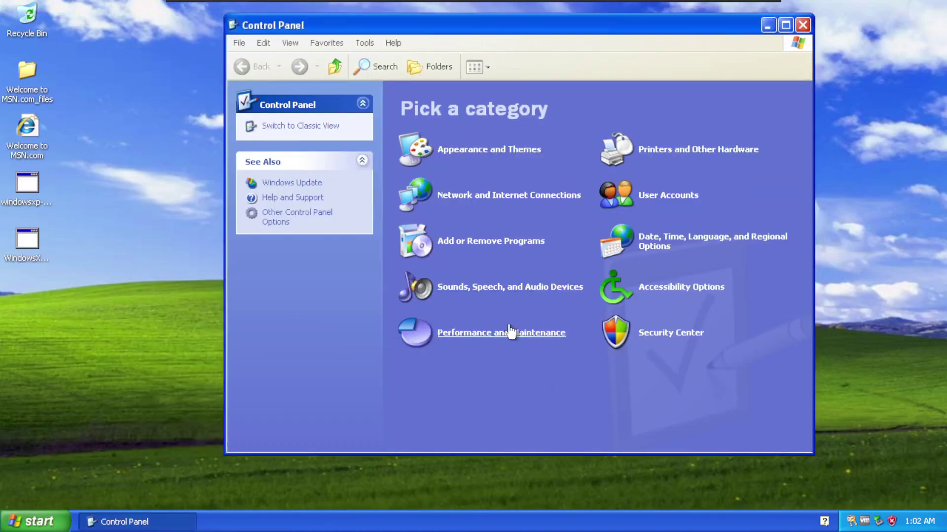
- Look over the Performance and Maintenance category and the Date, Time, Language, and Regional Options category
left_click(509, 328)
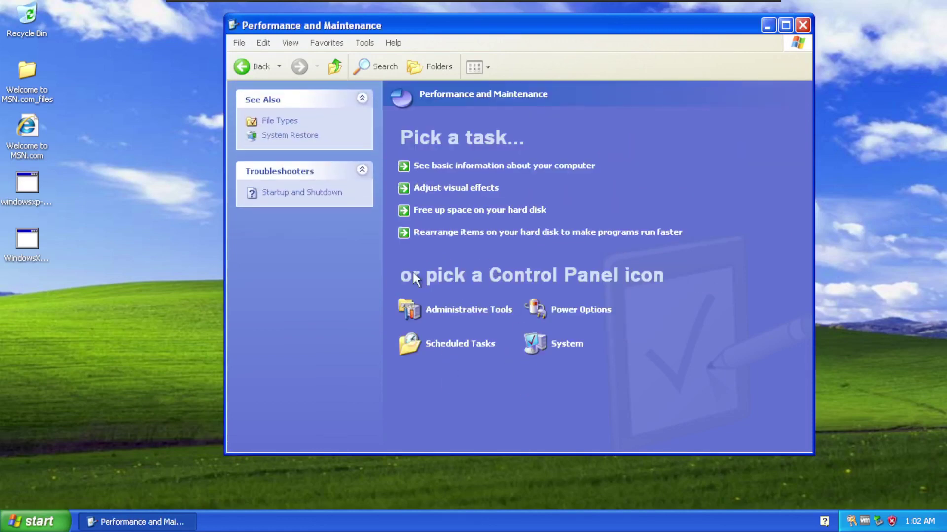
left_click(87, 47)
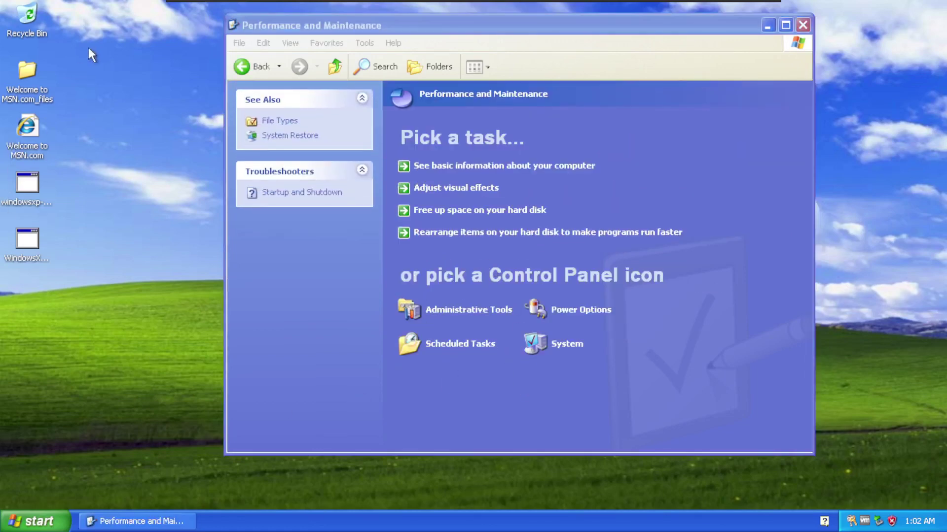
left_click(239, 68)
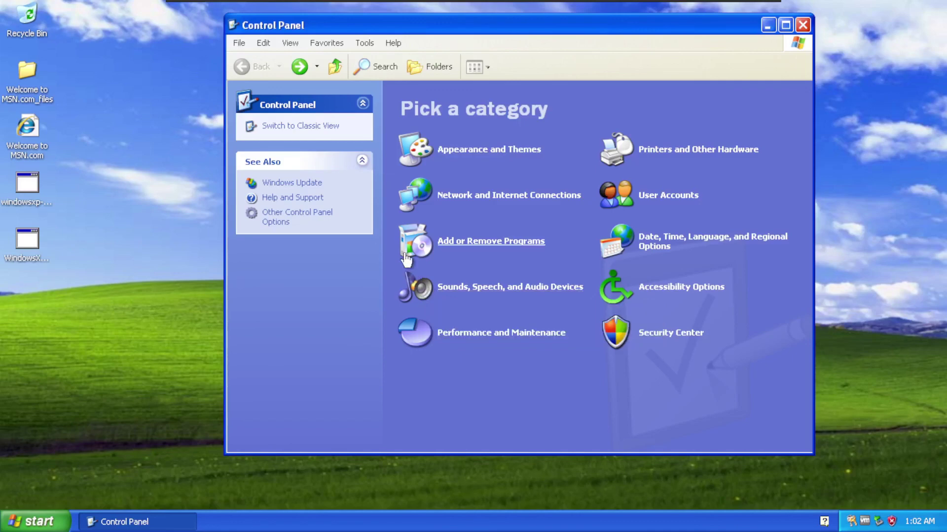
left_click(145, 73)
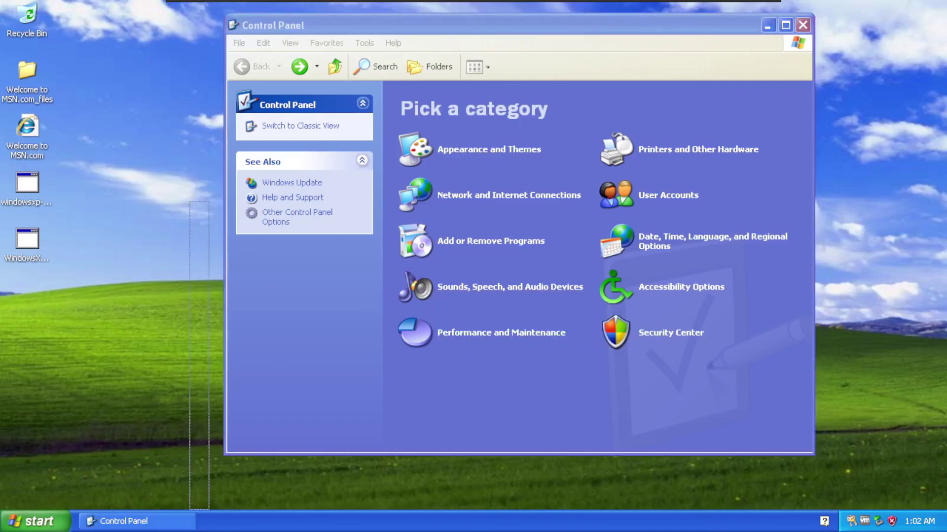
left_click(458, 41)
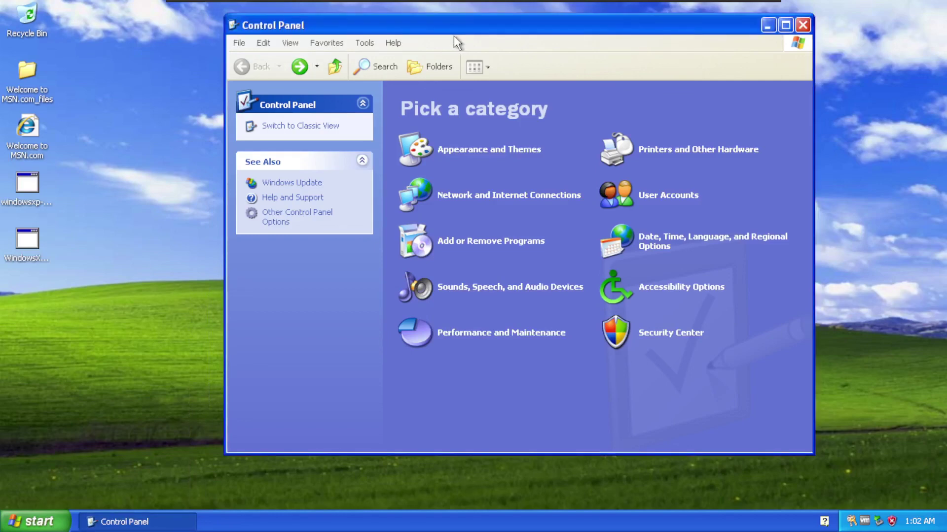
left_click(659, 247)
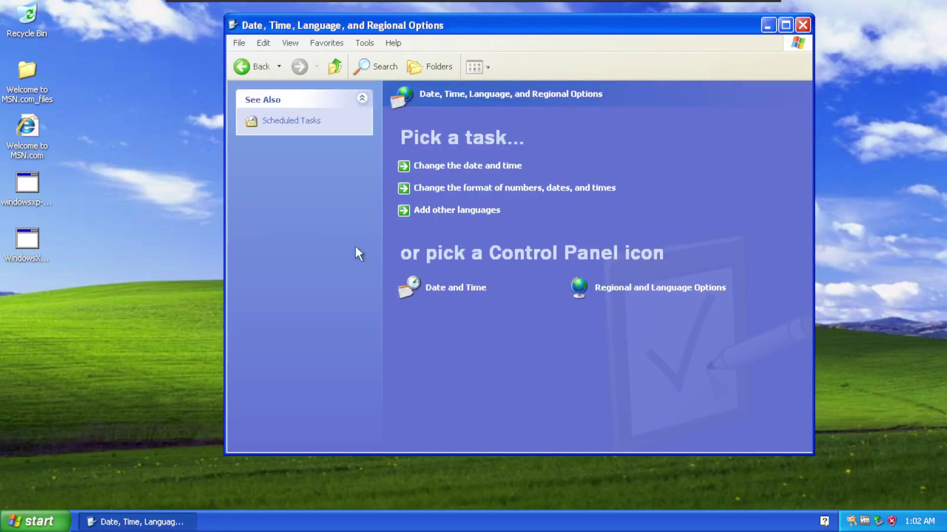
- Turn off the Windows XP virtual machine
left_click(35, 521)
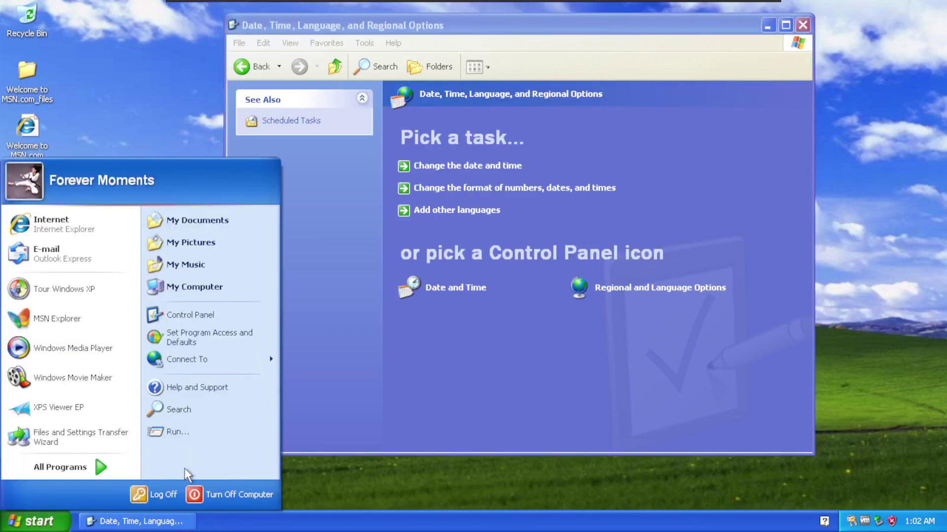
left_click(201, 489)
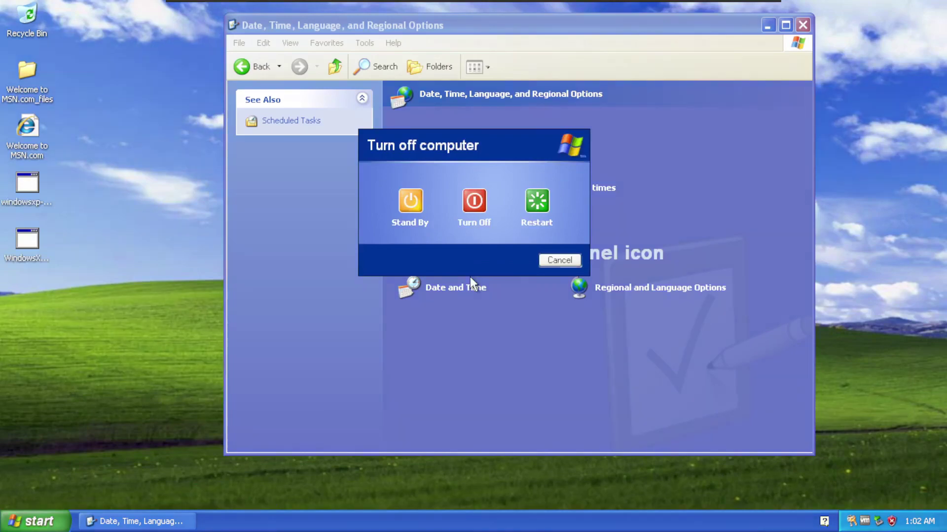
left_click(467, 199)
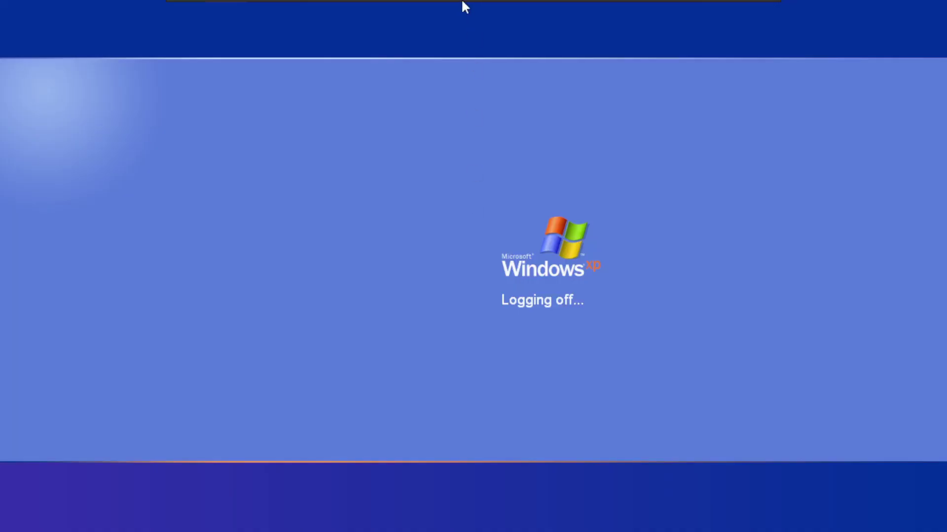
mouse_move(457, 1)
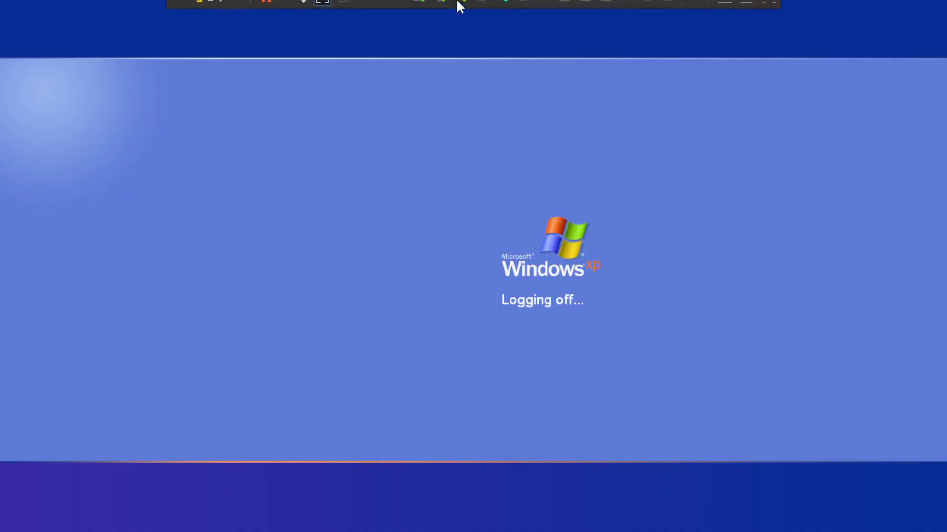